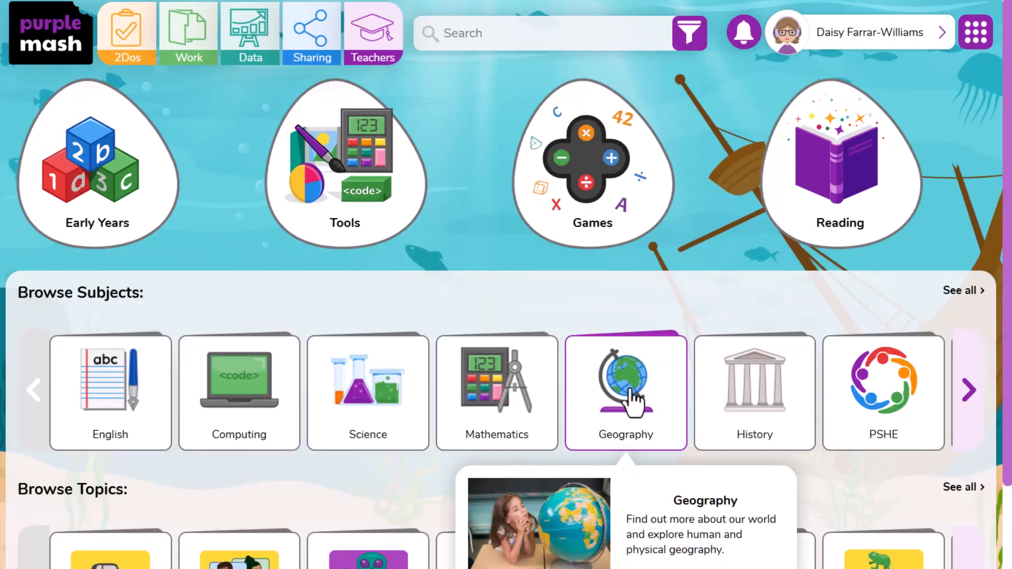
Step: Launch the Describing Homes writing project from the Buildings and Homes section of Geography
{"action": "left_click", "coordinate": [561, 355]}
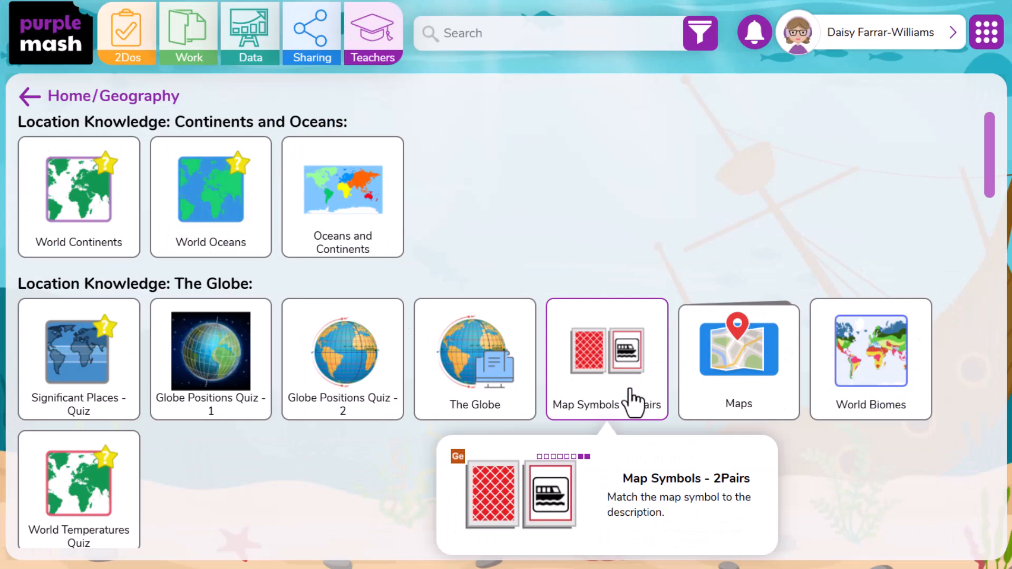
{"action": "left_click_drag", "start_coordinate": [994, 196], "coordinate": [987, 321]}
{"action": "left_click", "coordinate": [321, 319]}
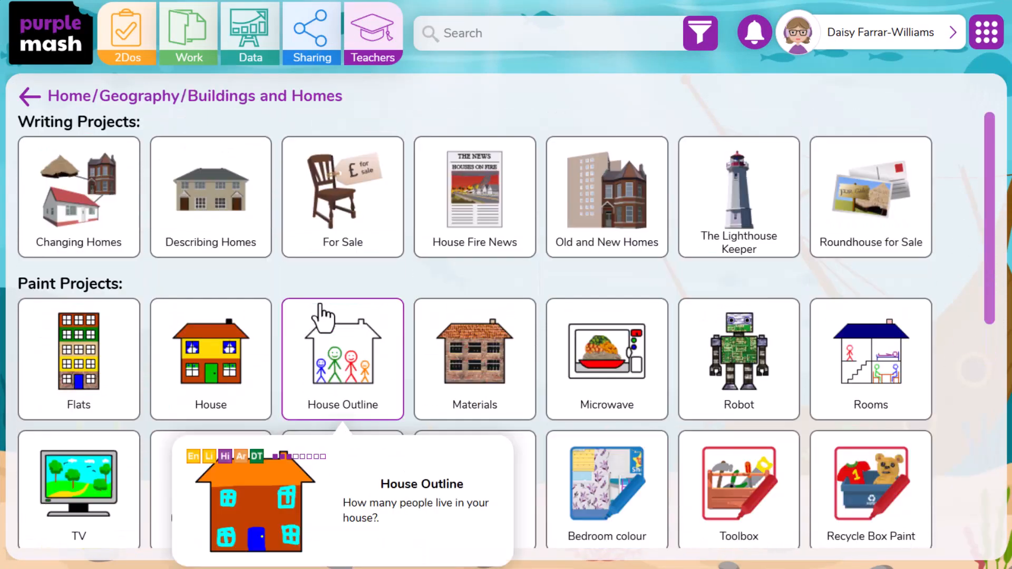
{"action": "left_click", "coordinate": [252, 237]}
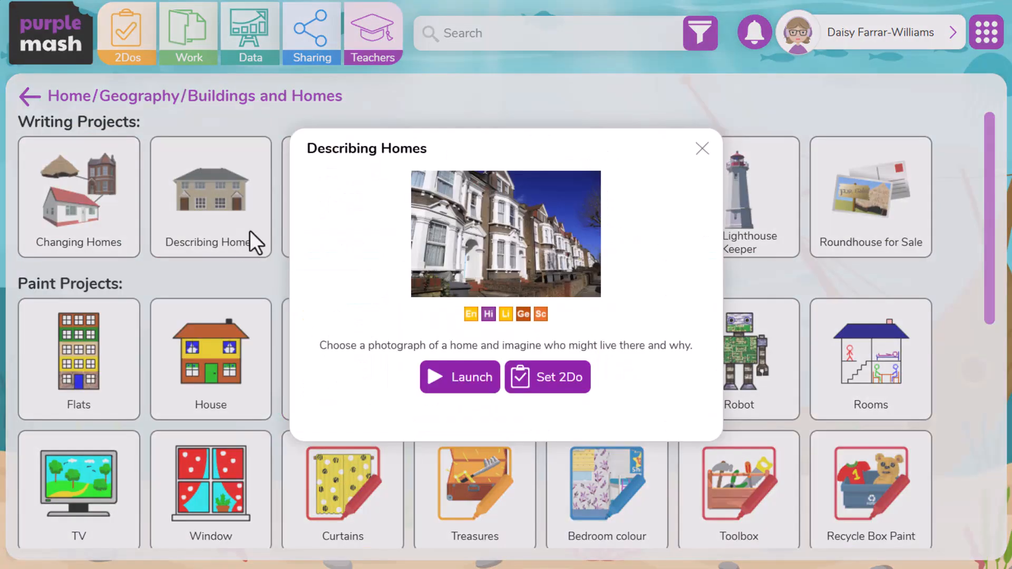
{"action": "left_click", "coordinate": [478, 402]}
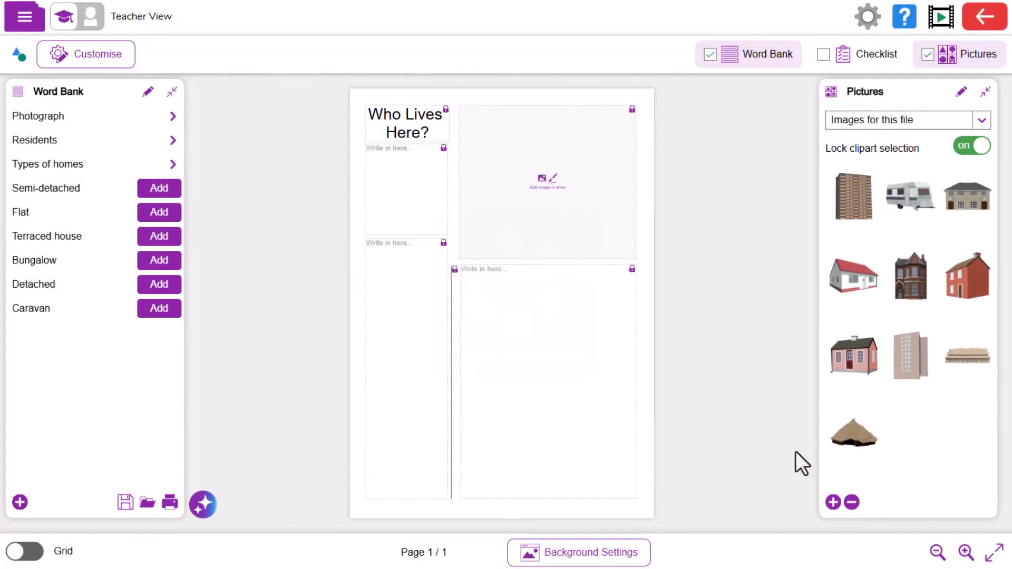
Step: Generate an AI adaptation with the prompt "Adapt this for a higher ability pupil" for Age 9/10, excluding the checklist
{"action": "left_click", "coordinate": [203, 506]}
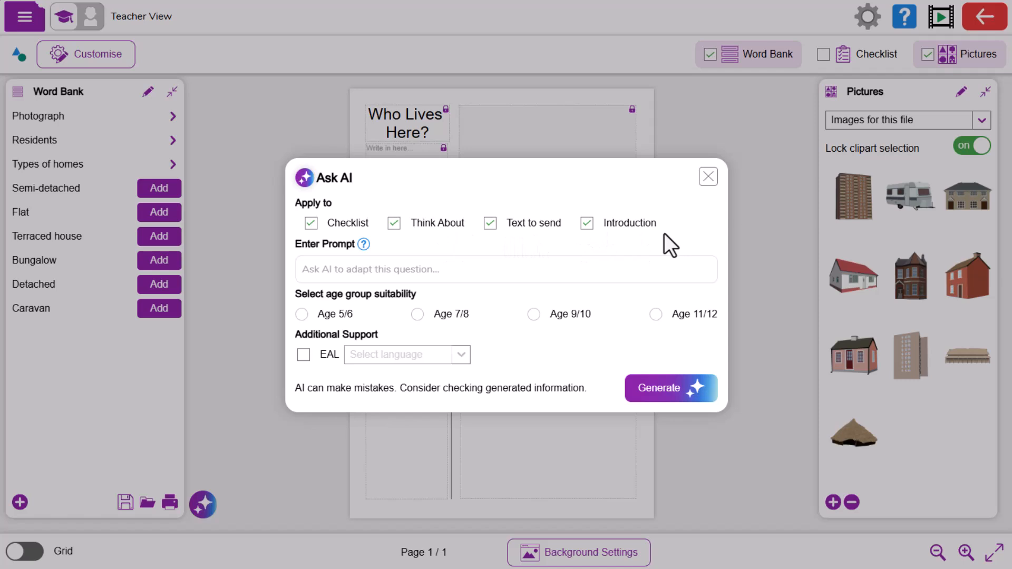
{"action": "left_click", "coordinate": [311, 224]}
{"action": "left_click", "coordinate": [496, 279]}
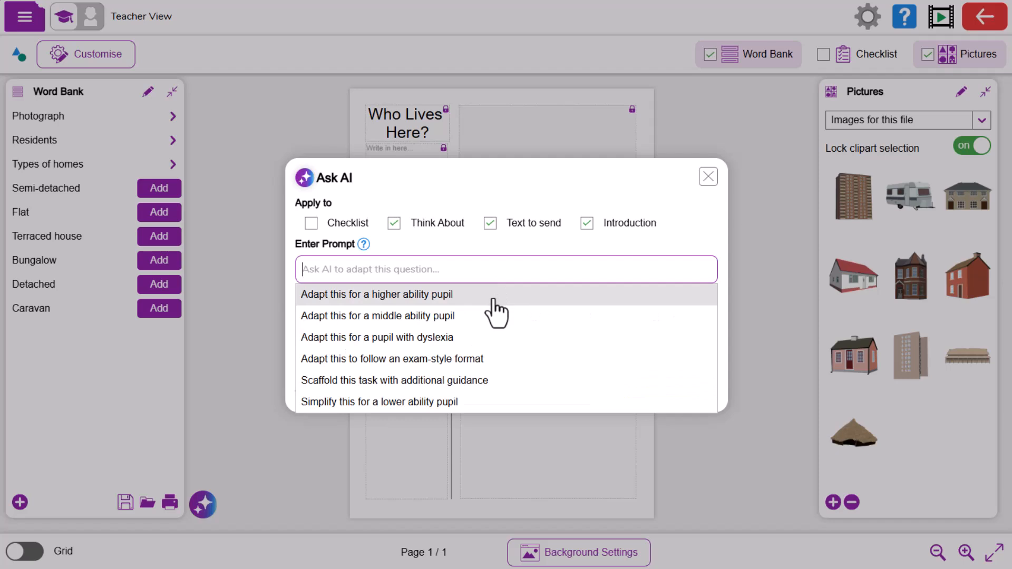
{"action": "left_click", "coordinate": [495, 296]}
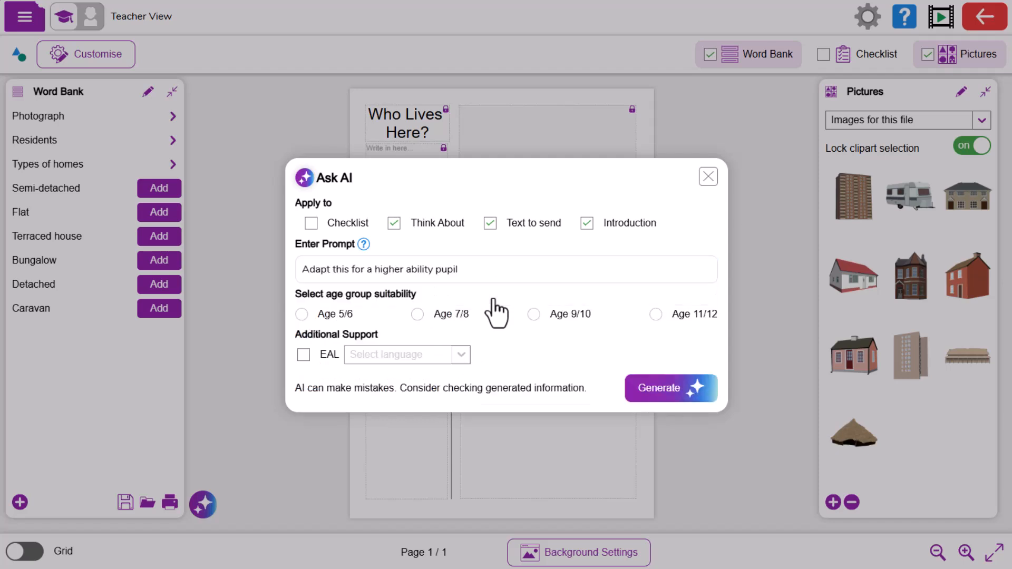
{"action": "left_click", "coordinate": [534, 315]}
{"action": "left_click", "coordinate": [658, 390]}
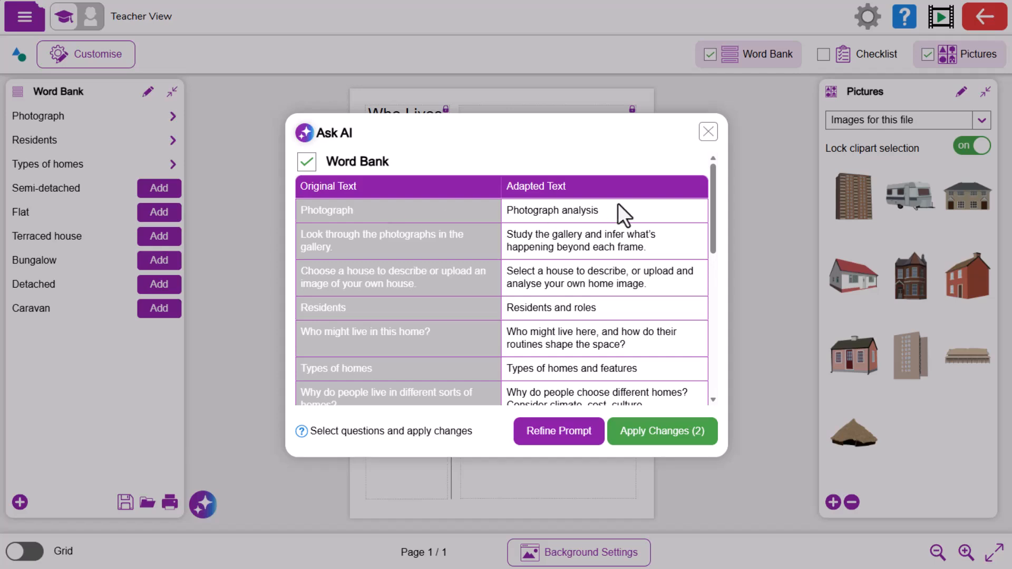
Step: Review the adapted word bank and text to send against the originals and apply both changes
{"action": "left_click_drag", "start_coordinate": [712, 232], "coordinate": [713, 255]}
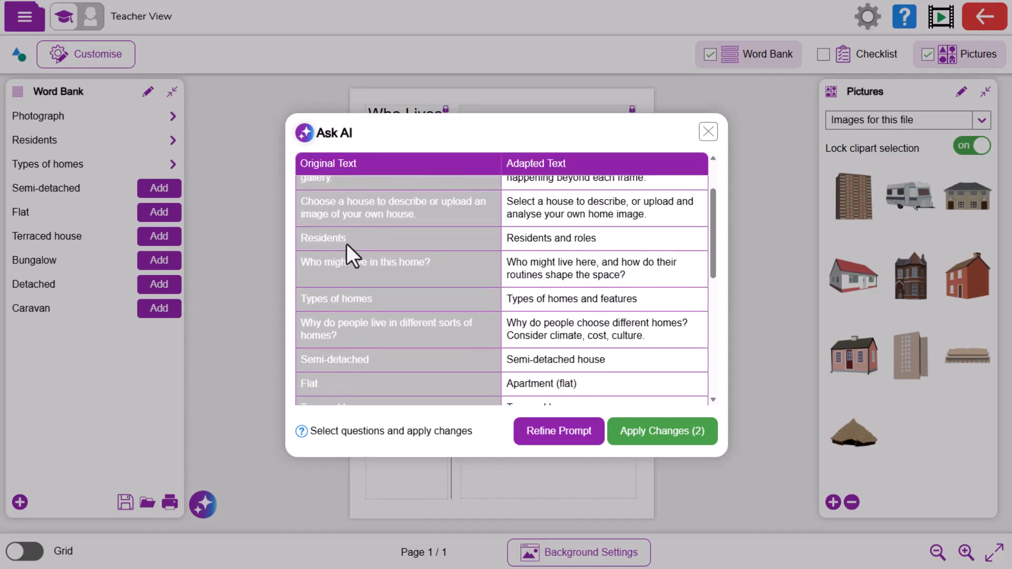
{"action": "left_click_drag", "start_coordinate": [713, 249], "coordinate": [716, 362]}
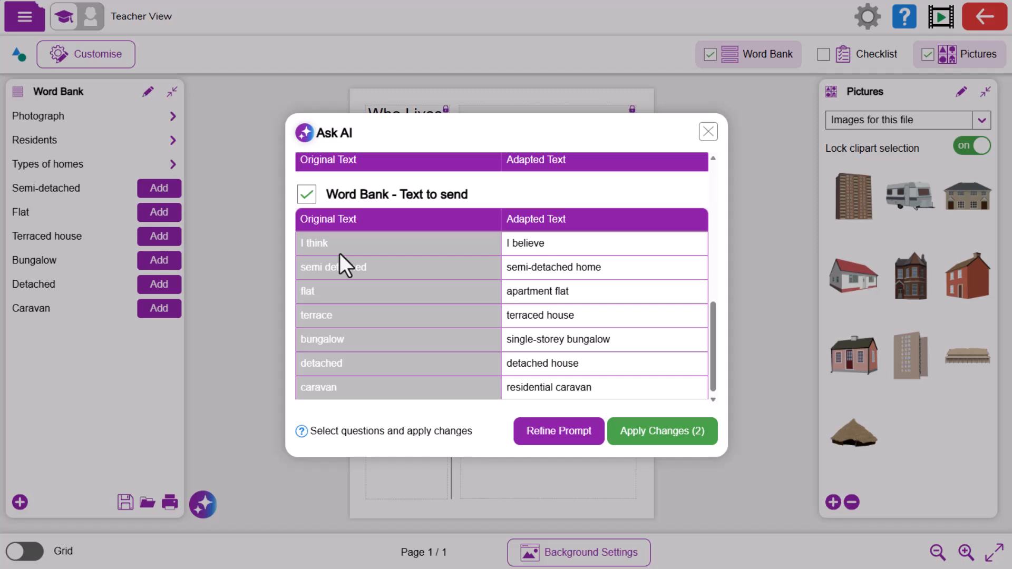
{"action": "left_click", "coordinate": [700, 442]}
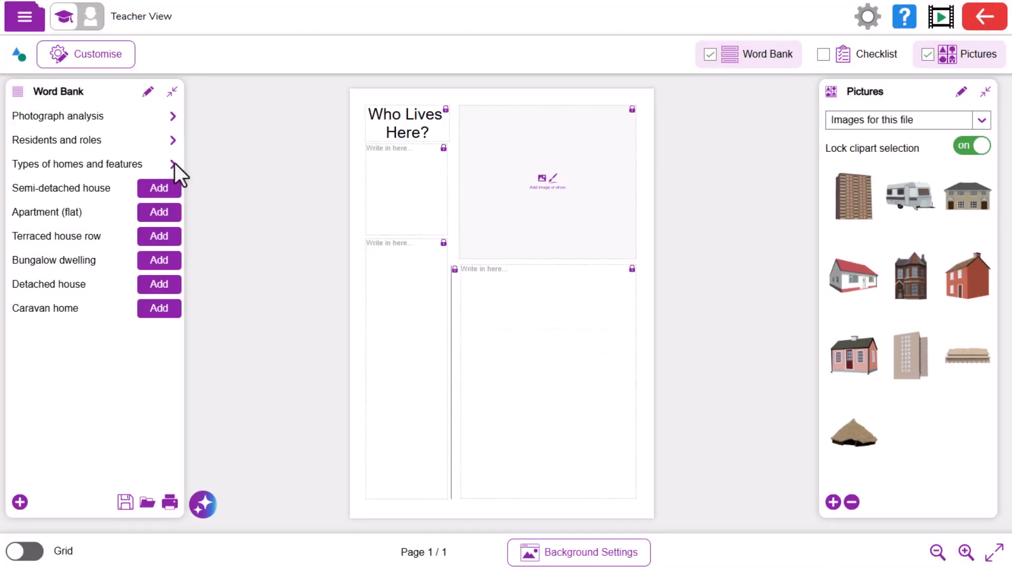
Step: Insert the Semi-detached house word bank text into the writing box below the page title
{"action": "left_click", "coordinate": [375, 159]}
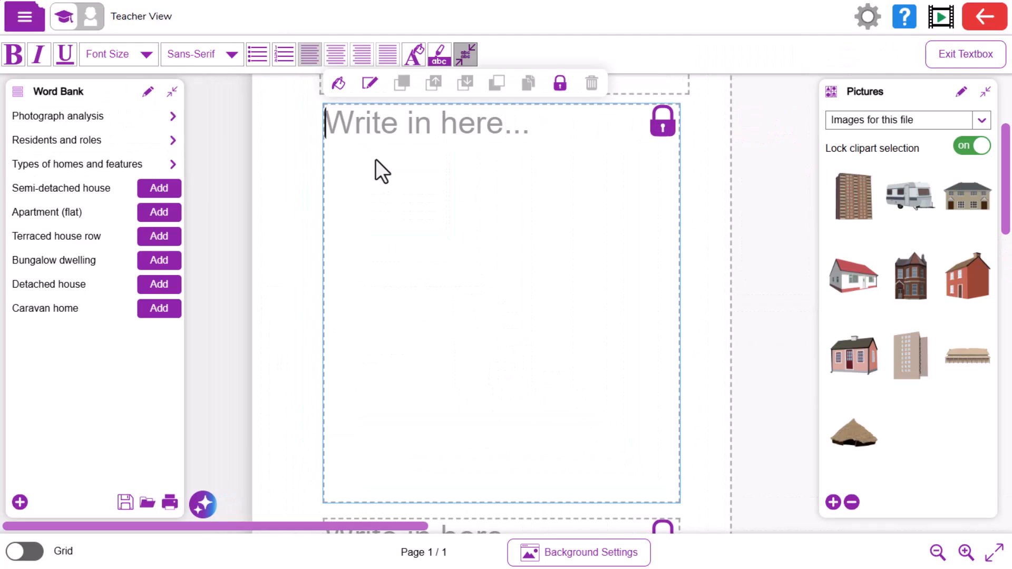
{"action": "left_click", "coordinate": [155, 192]}
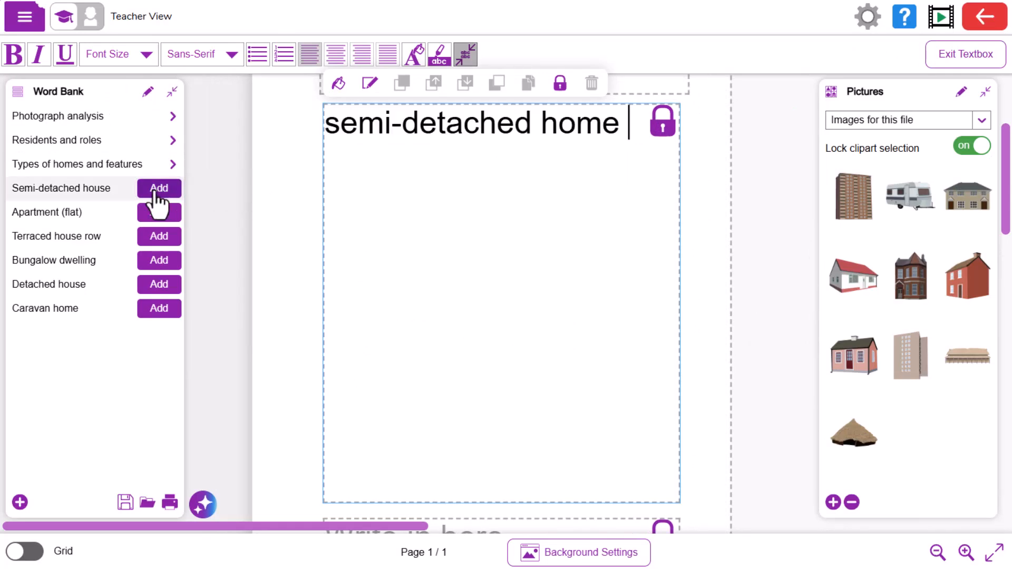
Step: Edit the second Photograph analysis writing tip to end with "your own home images" and add a blank tip
{"action": "left_click", "coordinate": [173, 119]}
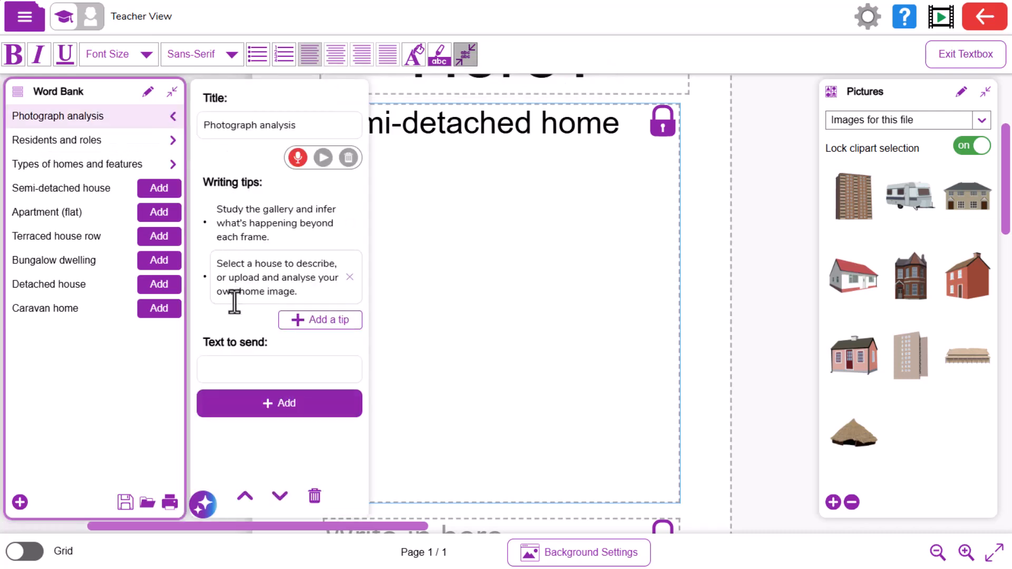
{"action": "left_click", "coordinate": [319, 289]}
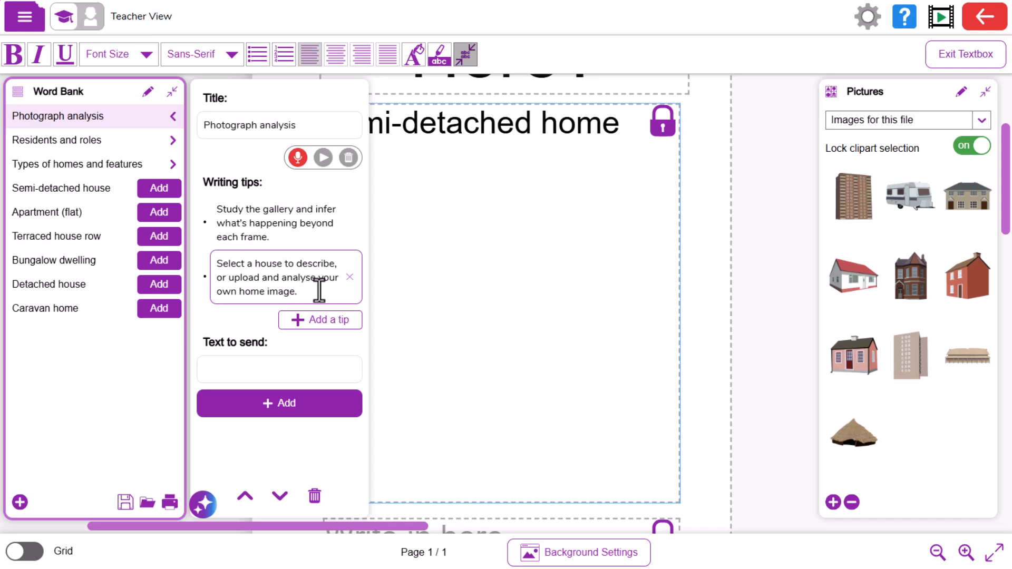
{"action": "key", "text": "BackSpace"}
{"action": "type", "text": "s"}
{"action": "left_click", "coordinate": [311, 320]}
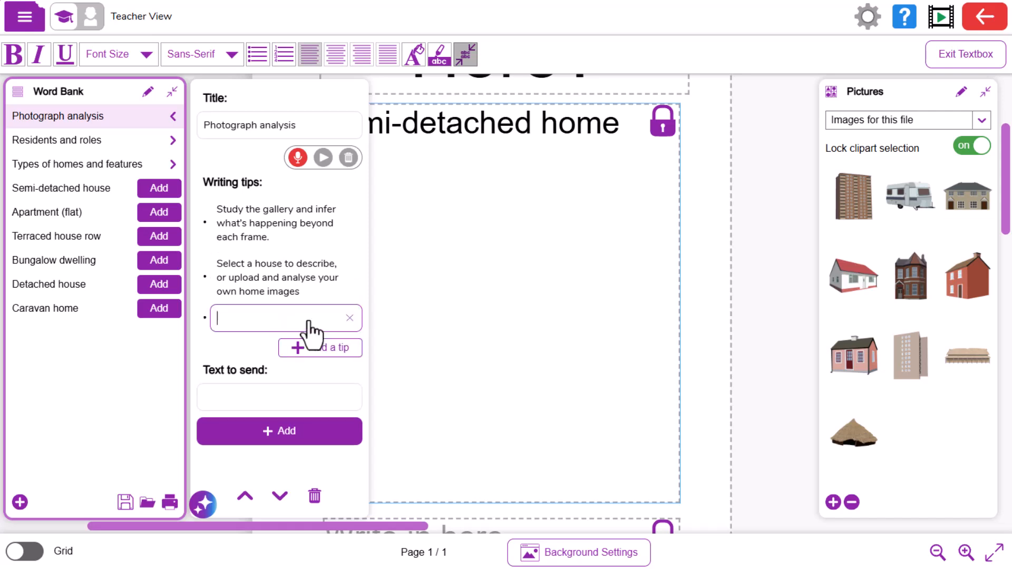
{"action": "left_click", "coordinate": [166, 116]}
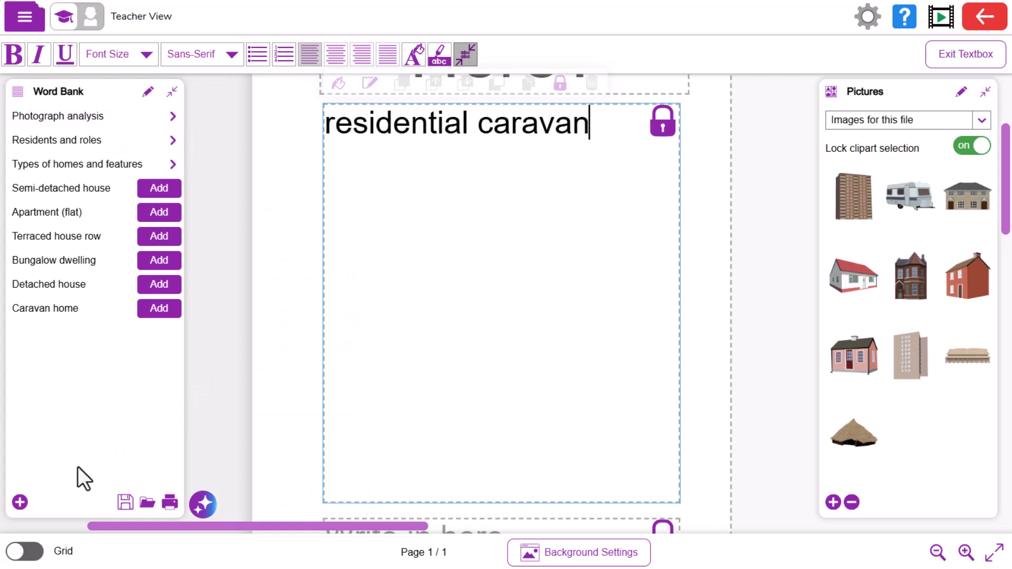
Step: Add a new word bank item titled "Mansions"
{"action": "left_click", "coordinate": [20, 503]}
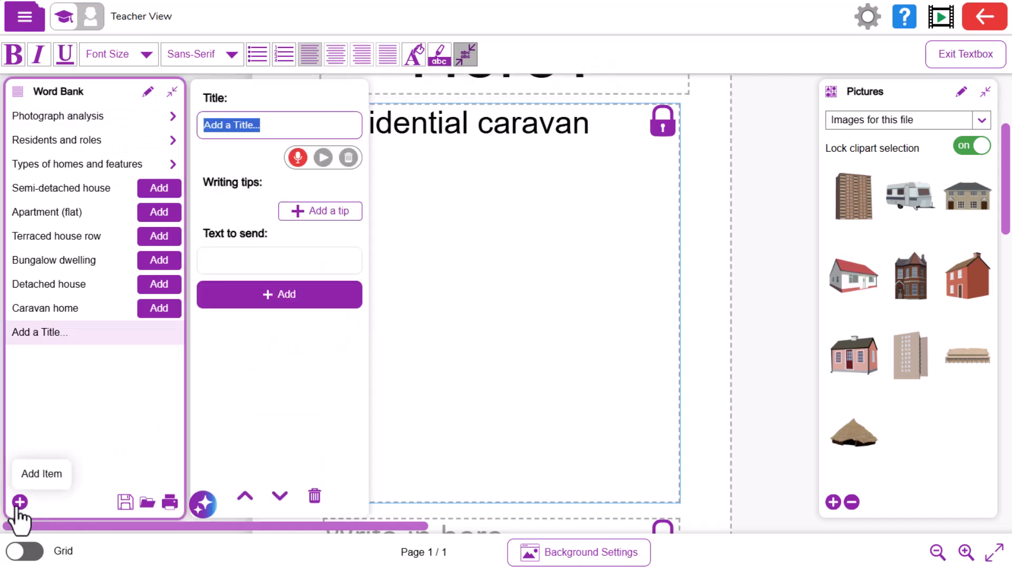
{"action": "type", "text": "Mansions"}
{"action": "key", "text": "Return"}
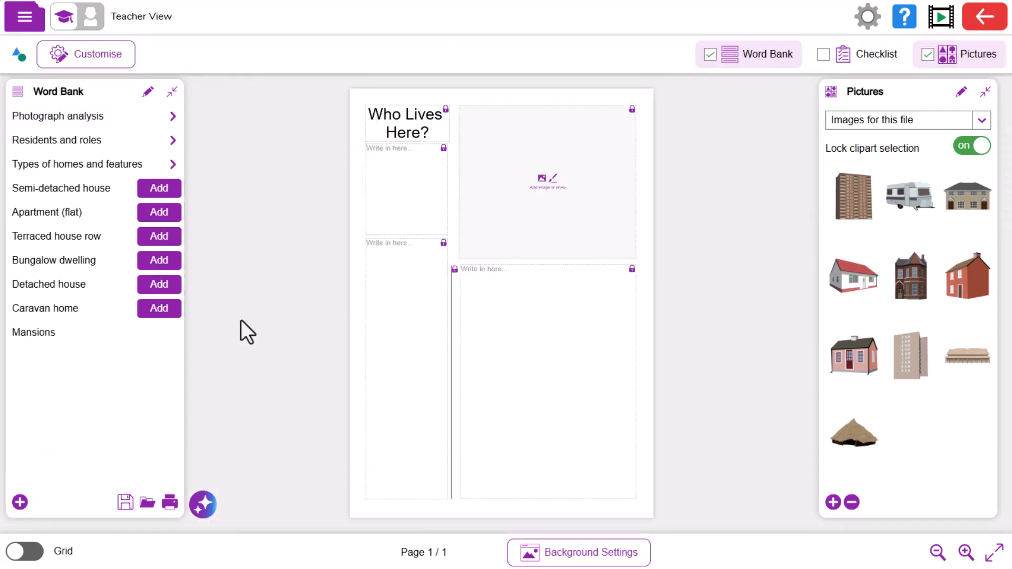
Step: Save the file in My Work as "types of houses GD adaption" and start setting it as a 2Do
{"action": "left_click", "coordinate": [23, 21]}
{"action": "left_click", "coordinate": [59, 158]}
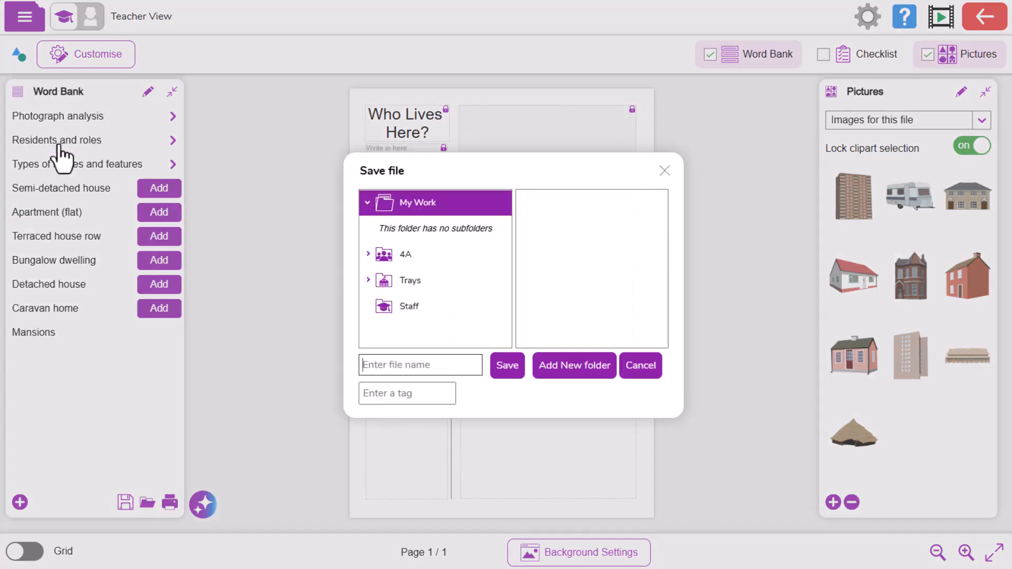
{"action": "type", "text": "types of houses"}
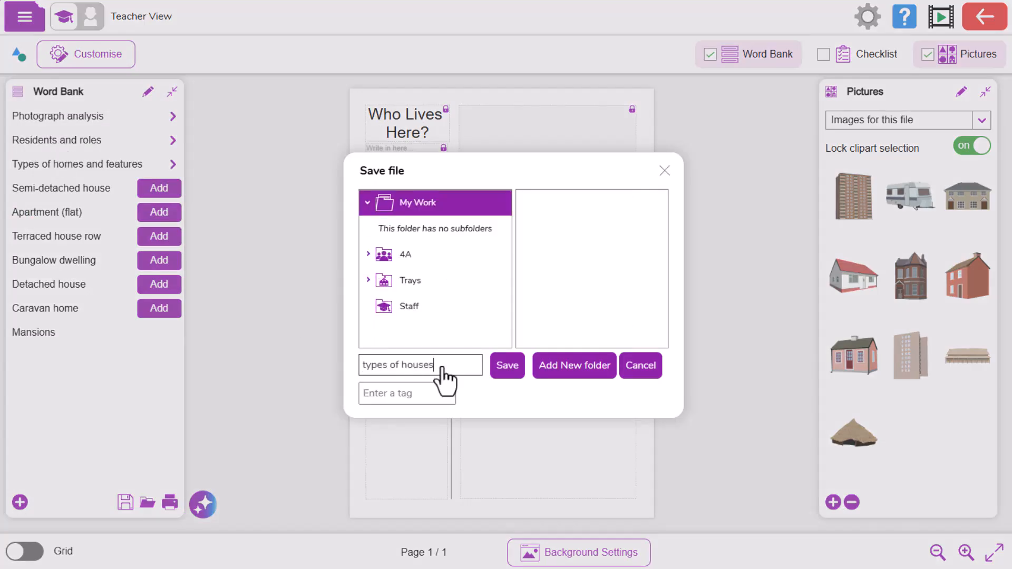
{"action": "type", "text": " GD adaption"}
{"action": "left_click", "coordinate": [506, 365]}
{"action": "left_click", "coordinate": [25, 16]}
{"action": "left_click", "coordinate": [41, 207]}
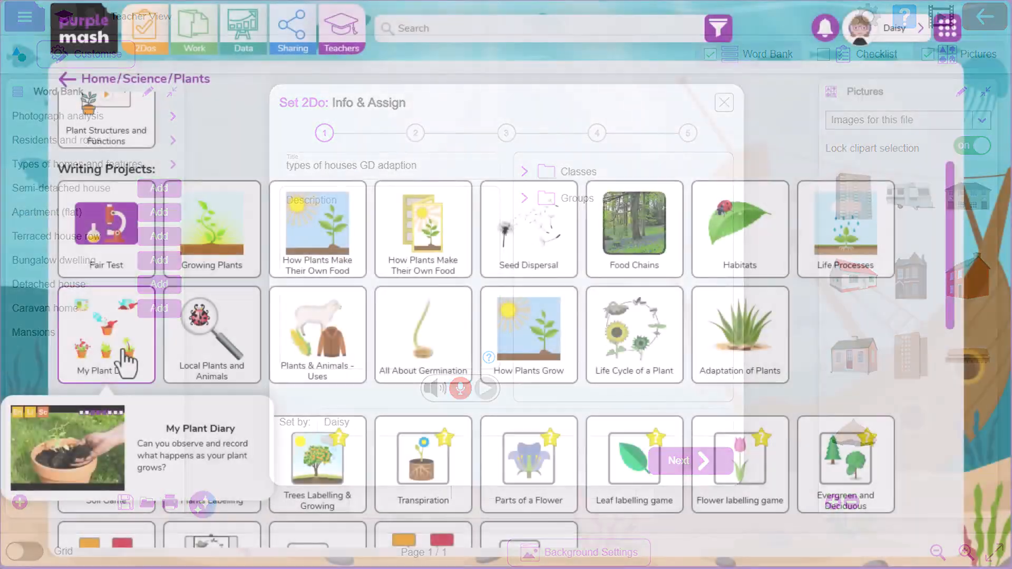
Step: Launch the My Plant Diary project, dismiss its introduction, and retitle the page "My Summer 1 Term Plant Diary"
{"action": "left_click", "coordinate": [128, 362]}
{"action": "left_click", "coordinate": [459, 368]}
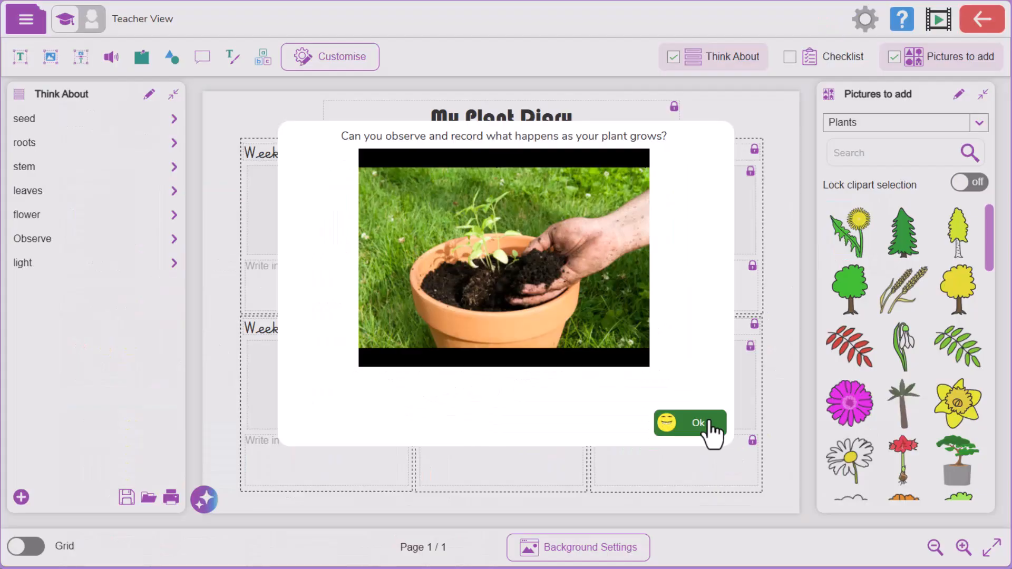
{"action": "left_click", "coordinate": [709, 424]}
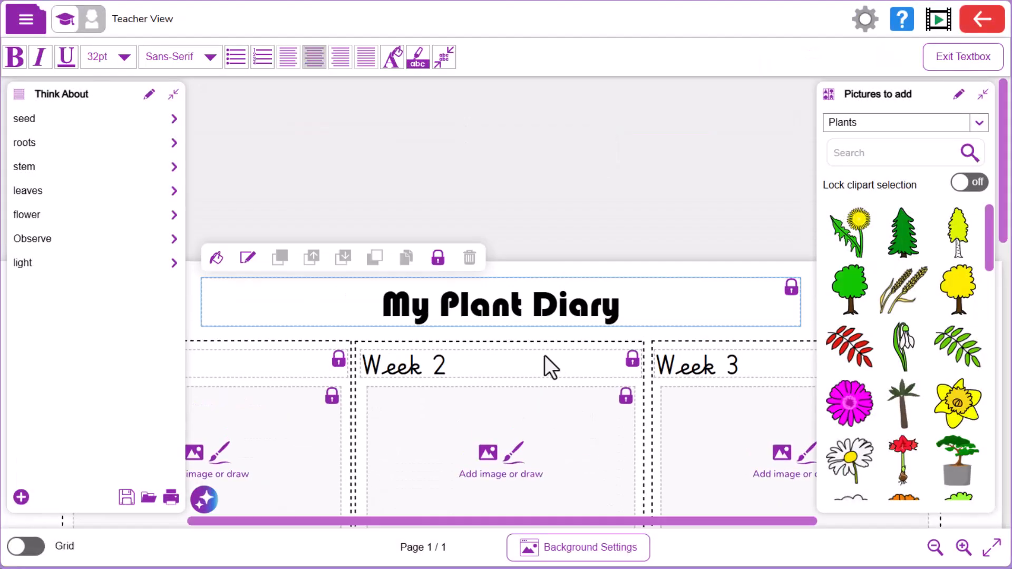
{"action": "type", "text": "Summer I"}
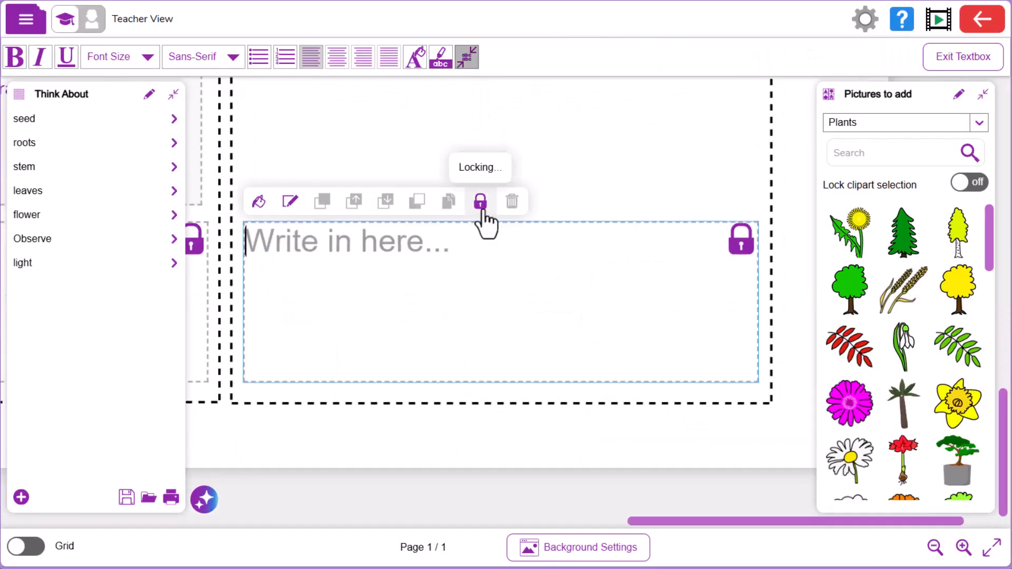
Step: Remove the sixth week's section from the diary and place a large plant pot picture in its space
{"action": "left_click", "coordinate": [437, 308]}
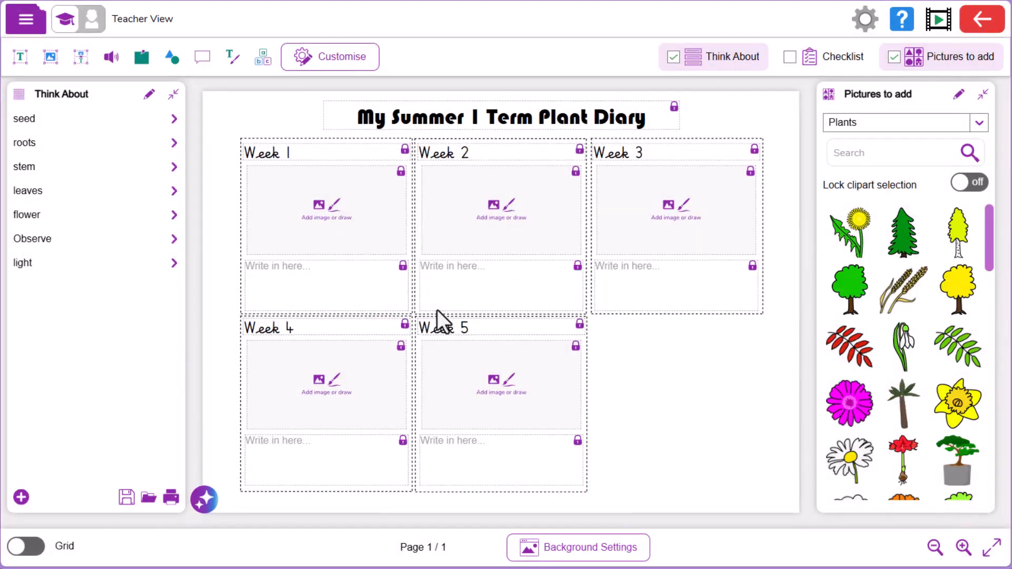
{"action": "scroll", "coordinate": [994, 289], "scroll_direction": "down", "scroll_amount": 5}
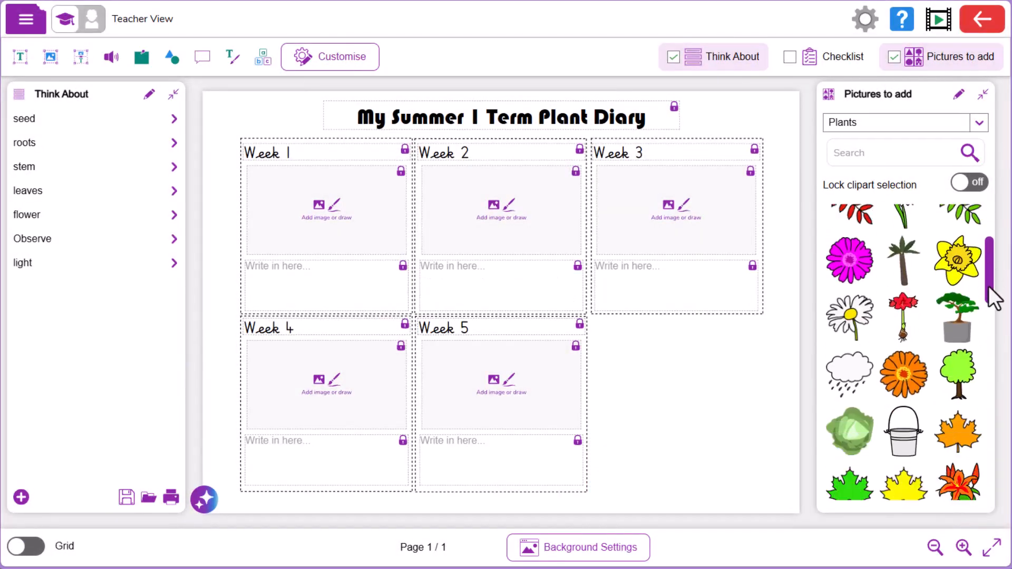
{"action": "left_click_drag", "start_coordinate": [865, 359], "coordinate": [745, 472]}
Step: Save the diary in My Work as "My Summer 1 Term Plant Diary"
{"action": "left_click", "coordinate": [26, 21]}
{"action": "left_click", "coordinate": [62, 141]}
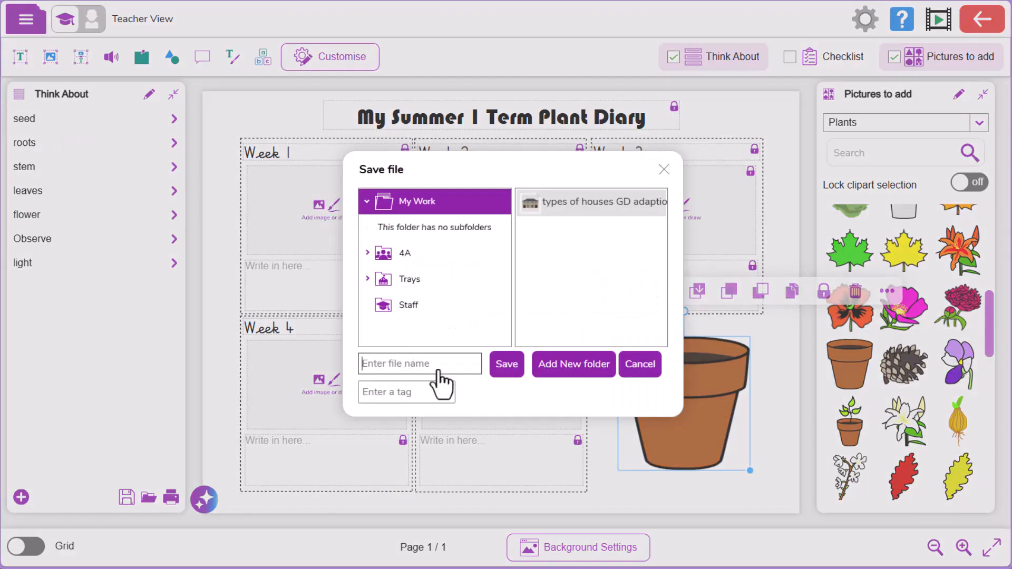
{"action": "type", "text": "My Summer 1"}
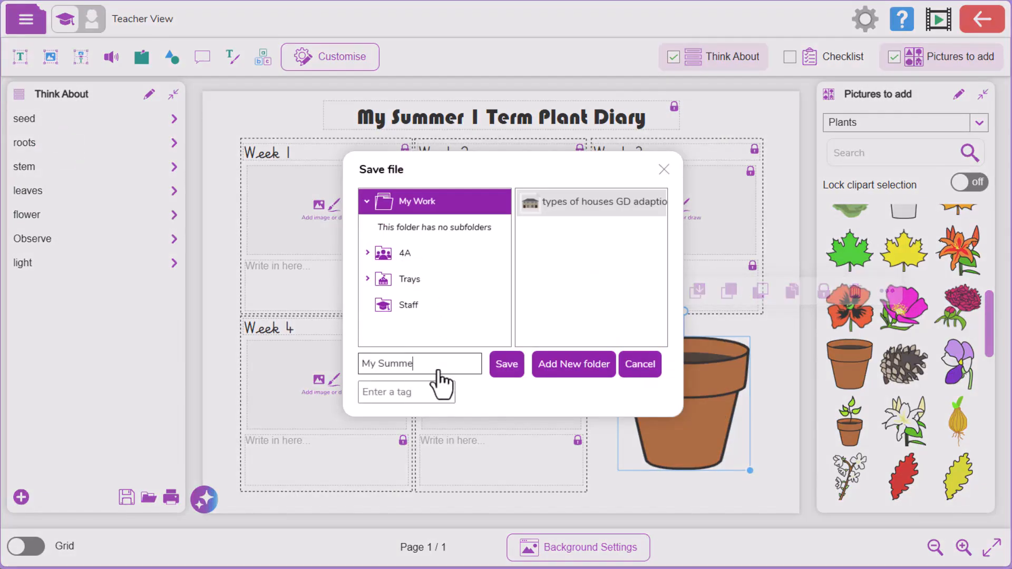
{"action": "type", "text": " Term Plant Diary"}
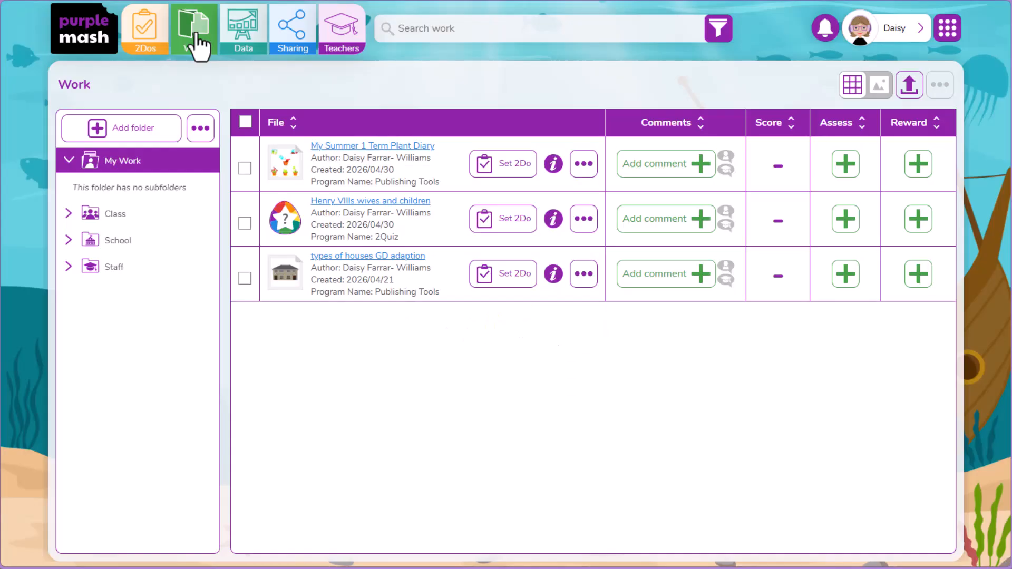
Step: Reopen the saved plant diary and enable its checklist with a "Dear Diary" item and a matching "Dear Diary" writing tip
{"action": "left_click", "coordinate": [368, 150]}
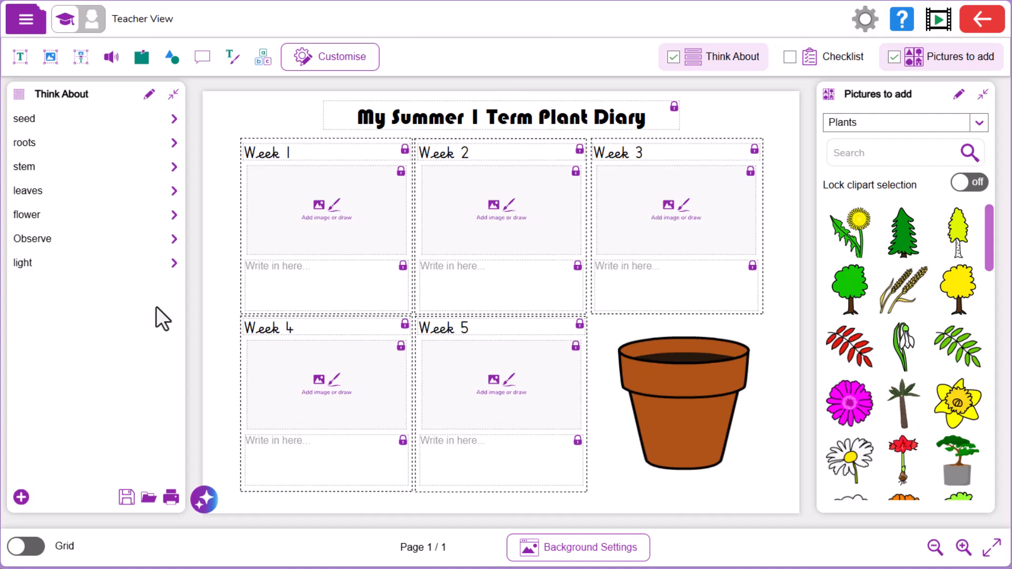
{"action": "left_click", "coordinate": [792, 63]}
{"action": "left_click", "coordinate": [21, 497]}
{"action": "type", "text": "Dear Diary"}
{"action": "left_click", "coordinate": [321, 214]}
{"action": "type", "text": "Dear Diary"}
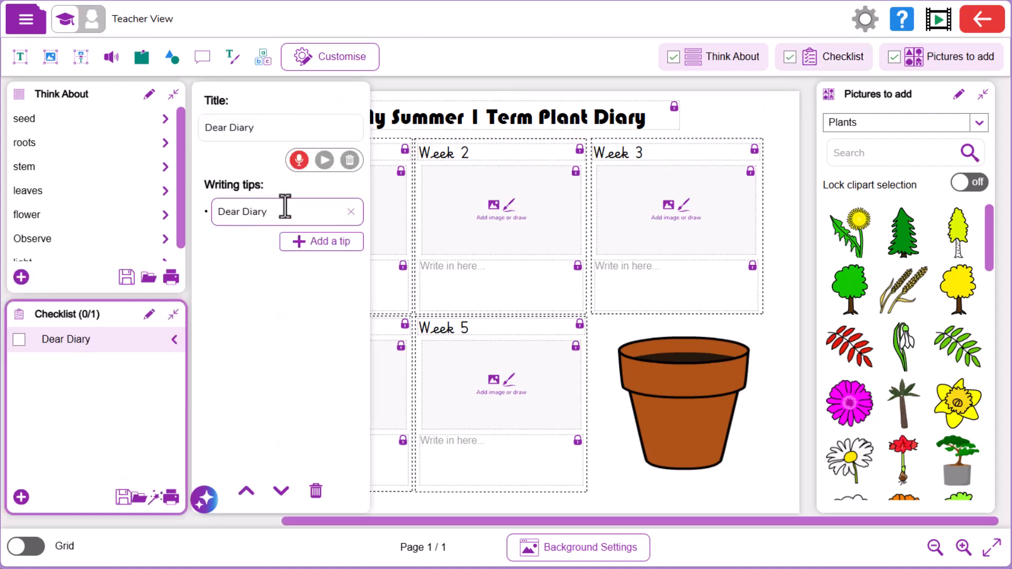
Step: Add the checklist items "Today", "Then", "Next", "Finally" and "After one week"
{"action": "left_click", "coordinate": [21, 497]}
{"action": "type", "text": "Today"}
{"action": "left_click", "coordinate": [21, 497]}
{"action": "type", "text": "ThenNext"}
{"action": "left_click", "coordinate": [21, 497]}
{"action": "type", "text": "Finally"}
{"action": "left_click", "coordinate": [21, 497]}
{"action": "type", "text": "After one week"}
Step: Save the plant diary with its new checklist to My Work under an edited file name
{"action": "left_click", "coordinate": [26, 19]}
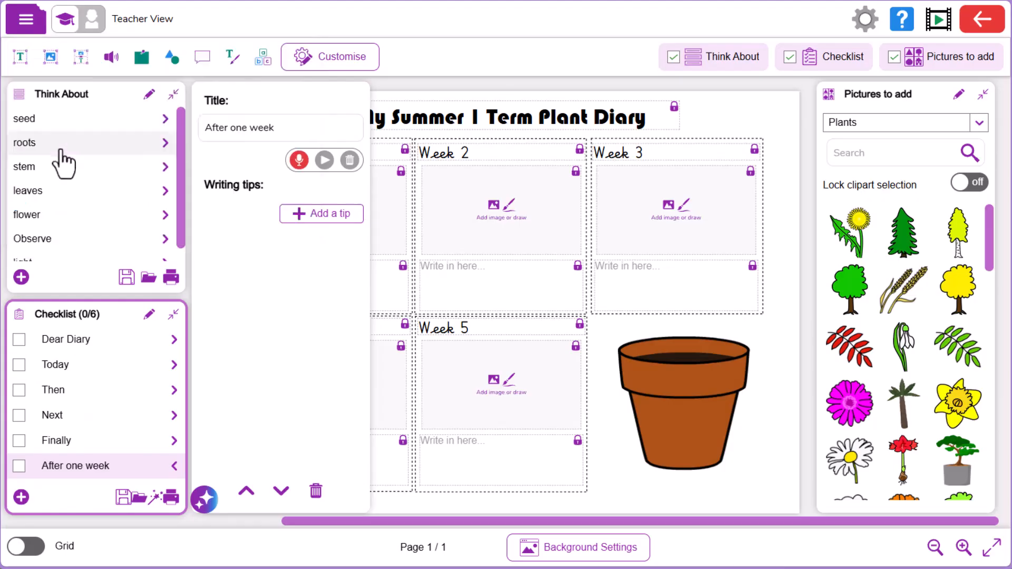
{"action": "left_click", "coordinate": [60, 147]}
{"action": "left_click", "coordinate": [477, 370]}
{"action": "type", "text": "Main"}
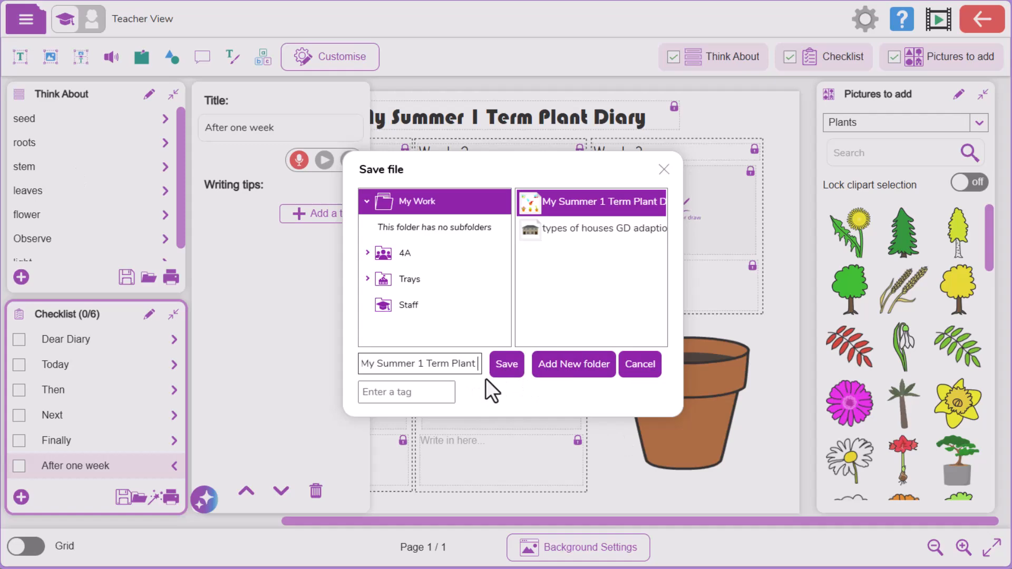
{"action": "key", "text": "Return"}
{"action": "left_click", "coordinate": [587, 254]}
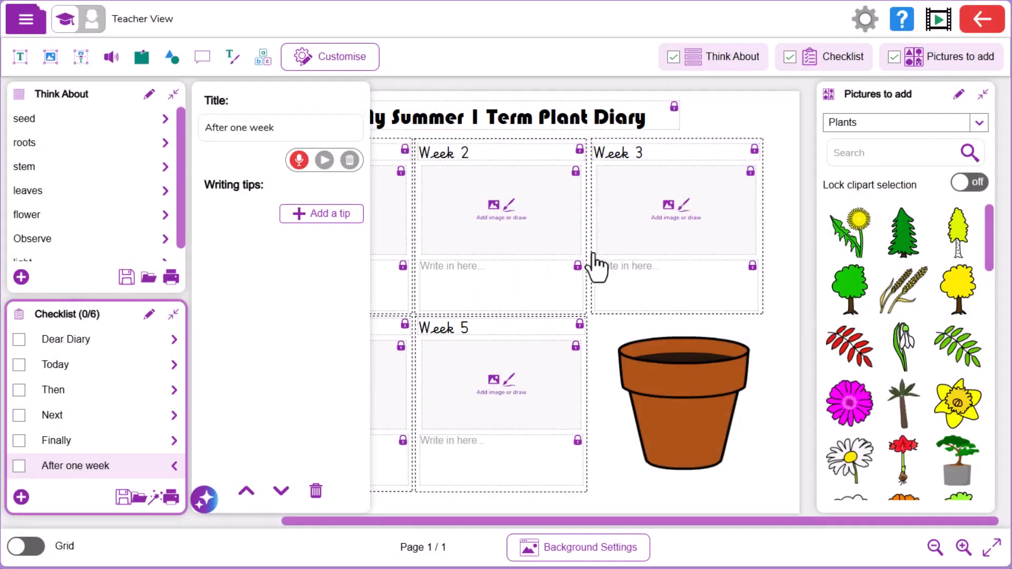
Step: Generate an Ask AI adaptation for Age 7/8 using the prompt "Reduce the writing demand while maintaining the learning intention"
{"action": "left_click", "coordinate": [196, 508]}
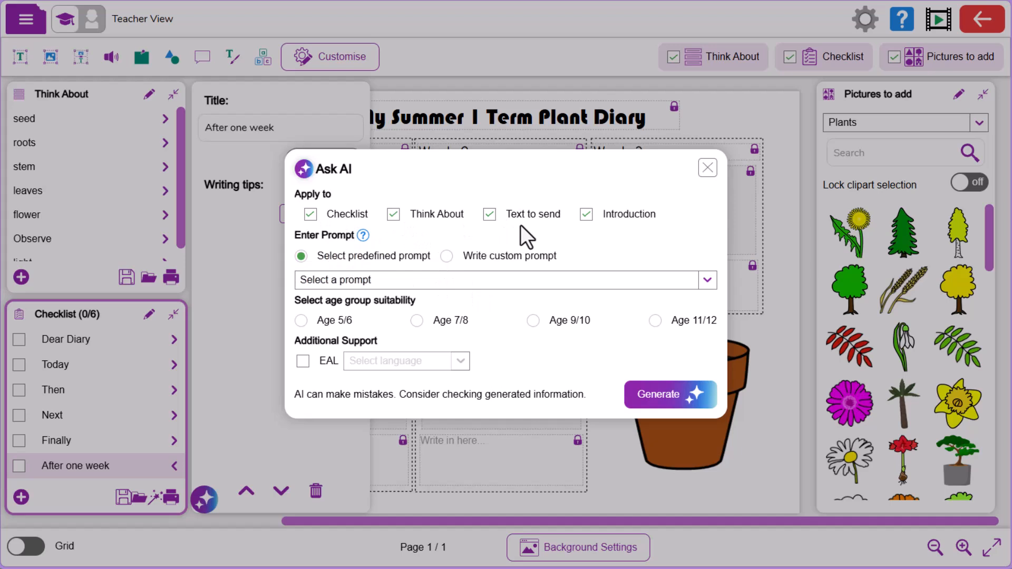
{"action": "left_click", "coordinate": [624, 286]}
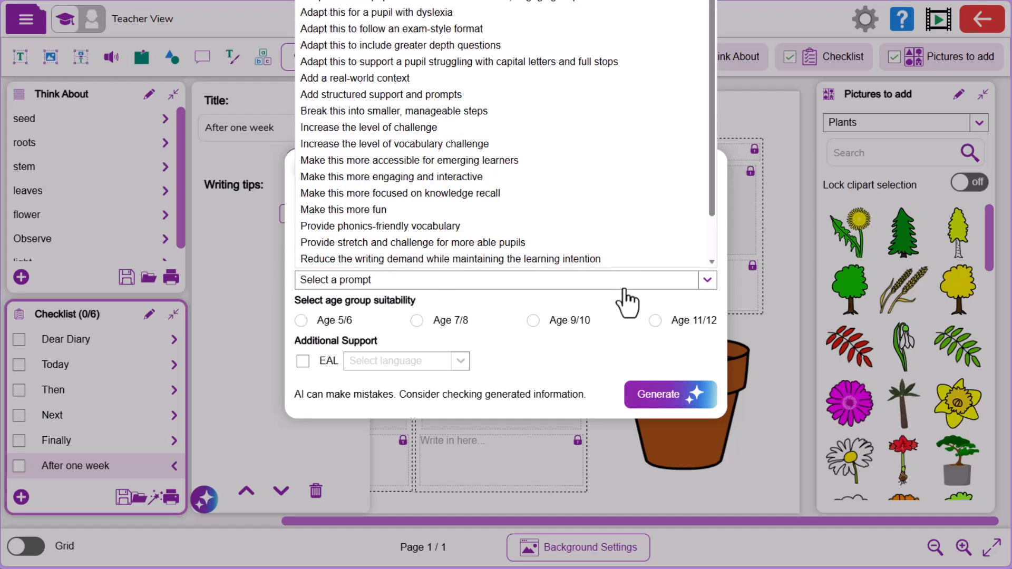
{"action": "left_click", "coordinate": [592, 263]}
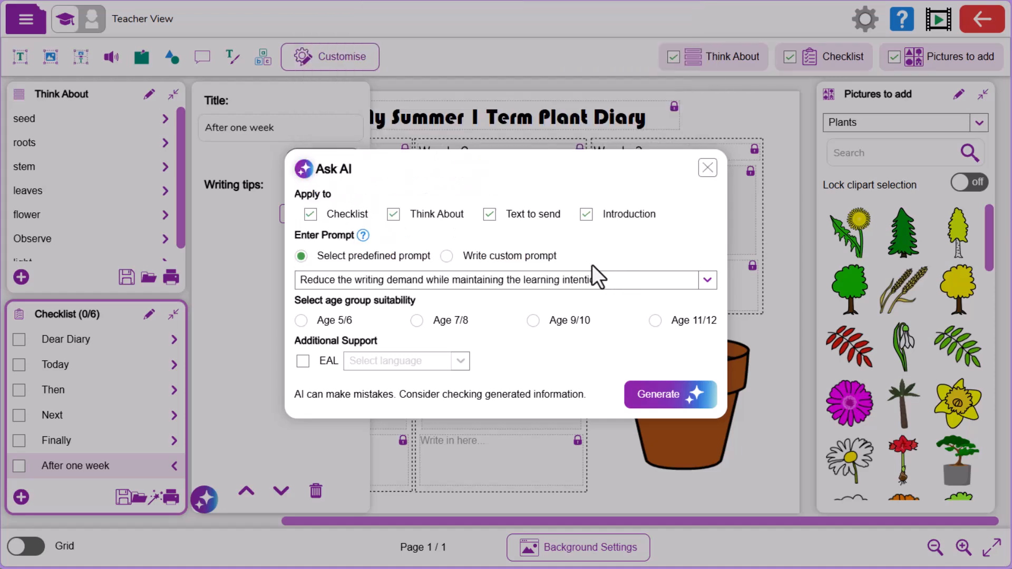
{"action": "left_click", "coordinate": [416, 321]}
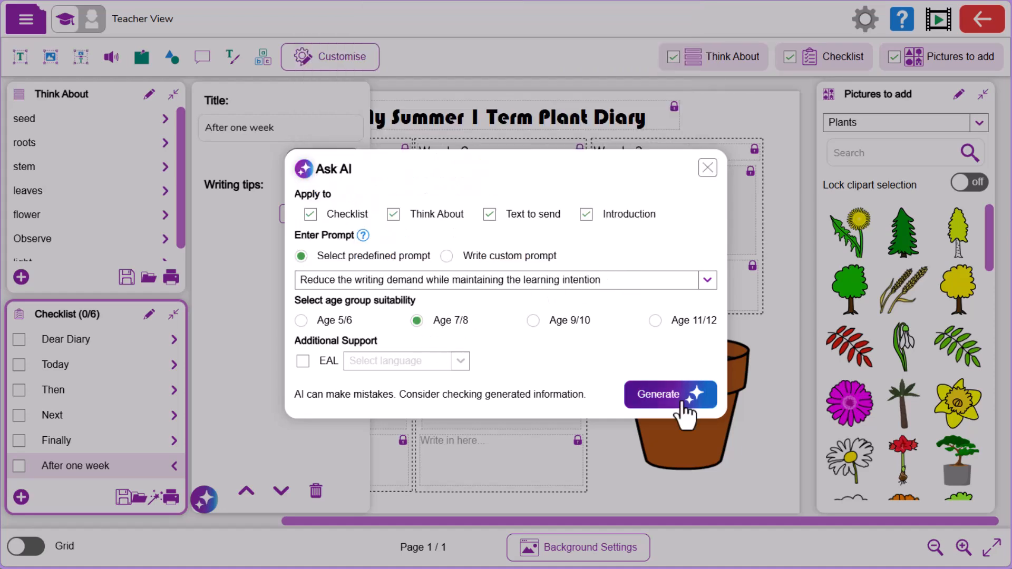
{"action": "left_click", "coordinate": [686, 401]}
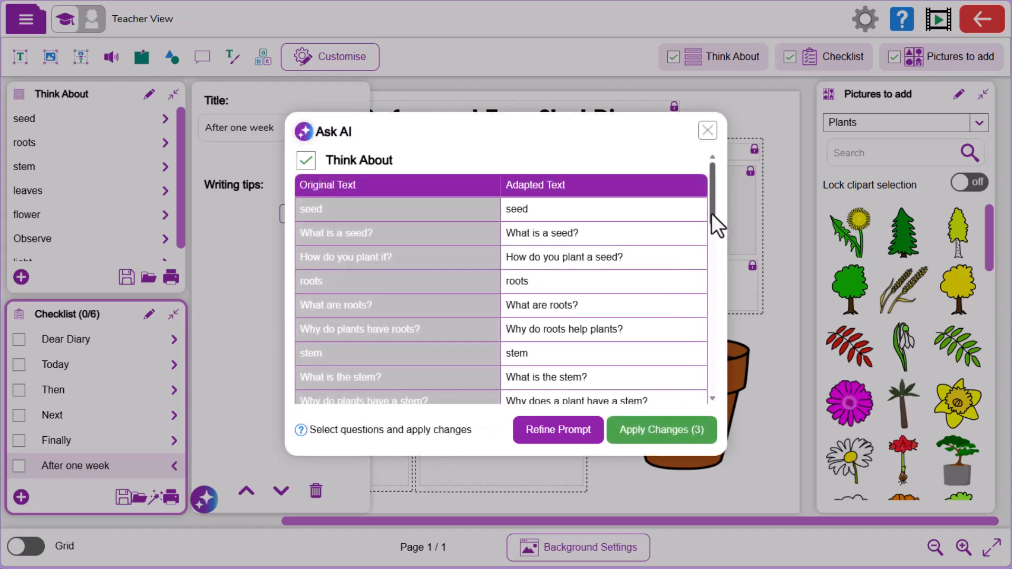
Step: Review the adapted Think About, Text to send and Checklist wording and apply all three sets of changes
{"action": "left_click_drag", "start_coordinate": [713, 216], "coordinate": [716, 273]}
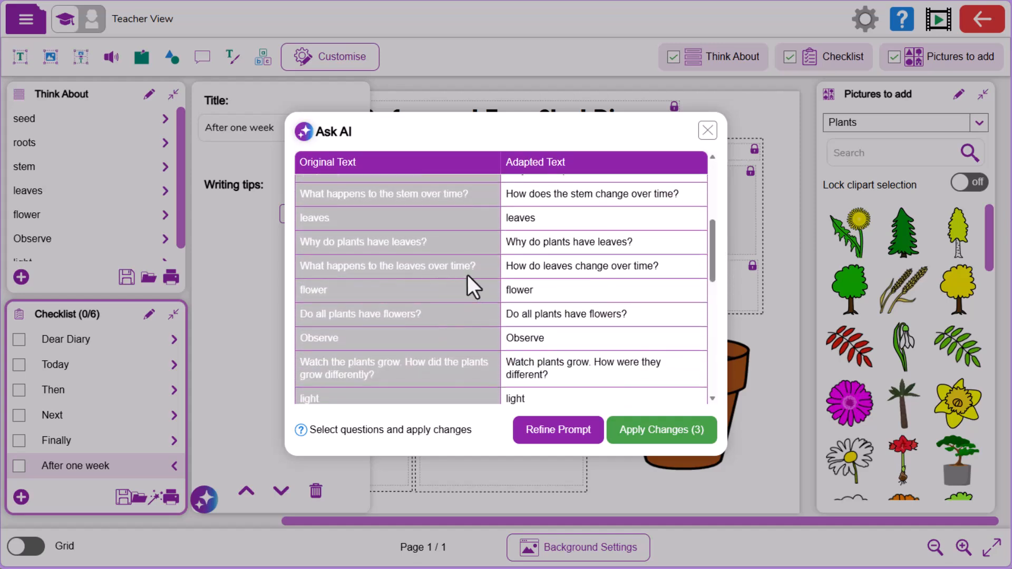
{"action": "left_click_drag", "start_coordinate": [711, 267], "coordinate": [708, 330]}
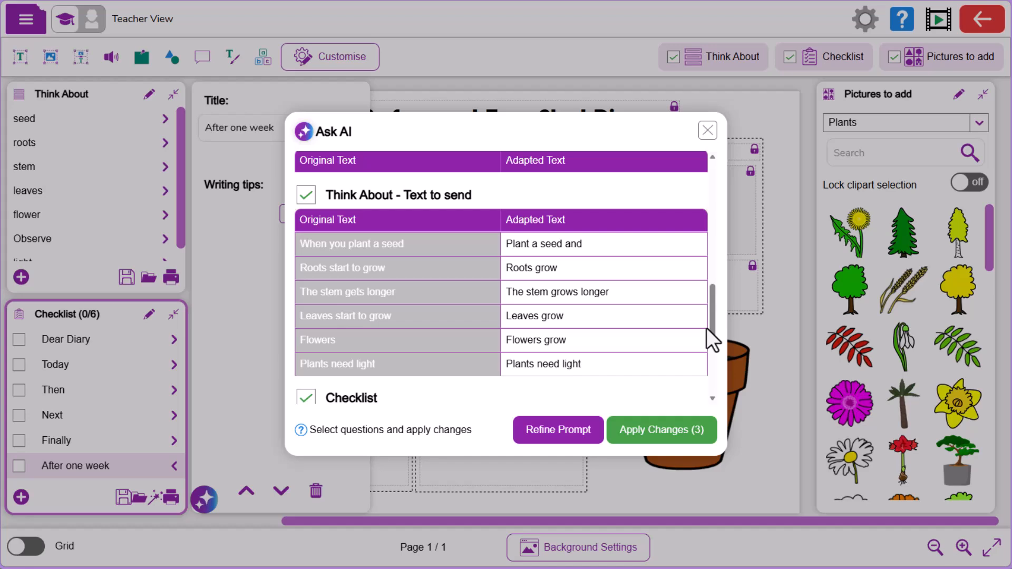
{"action": "left_click_drag", "start_coordinate": [715, 321], "coordinate": [716, 377]}
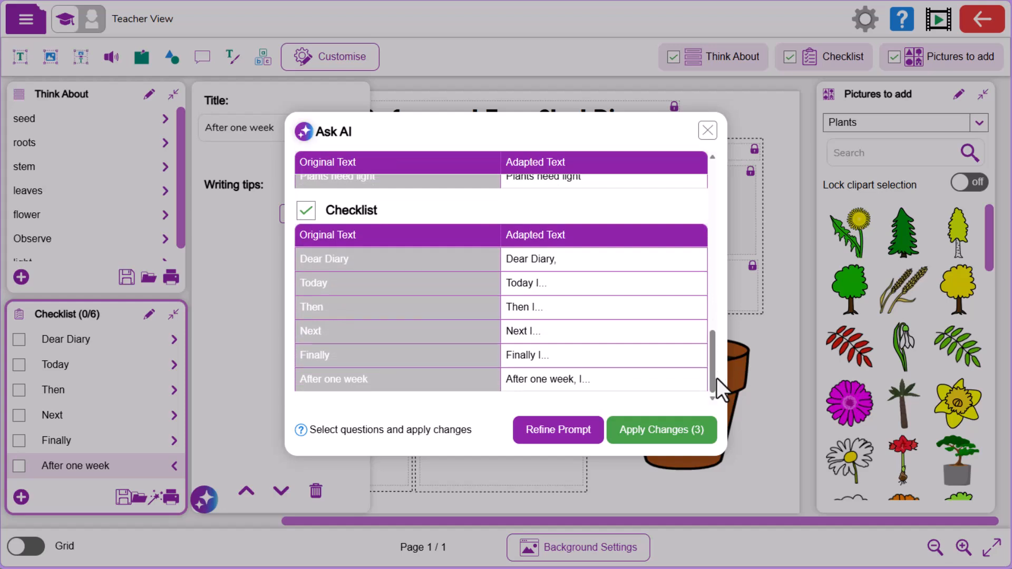
{"action": "left_click", "coordinate": [690, 447]}
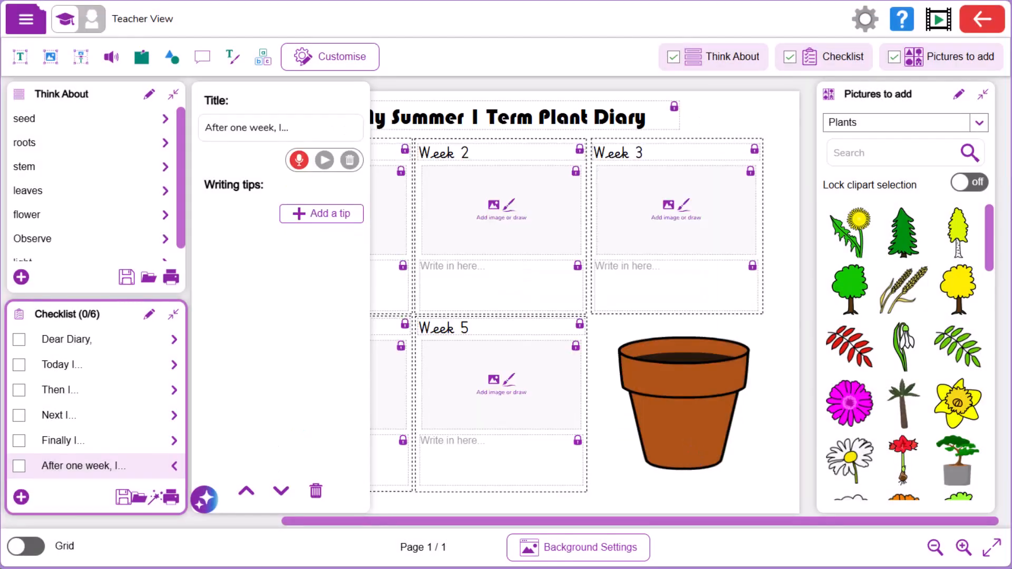
Step: Save the adapted diary in My Work, replacing "Main" in the file name with "Lower challenge"
{"action": "left_click", "coordinate": [23, 26]}
{"action": "left_click", "coordinate": [49, 140]}
{"action": "left_click_drag", "start_coordinate": [455, 369], "coordinate": [497, 367]}
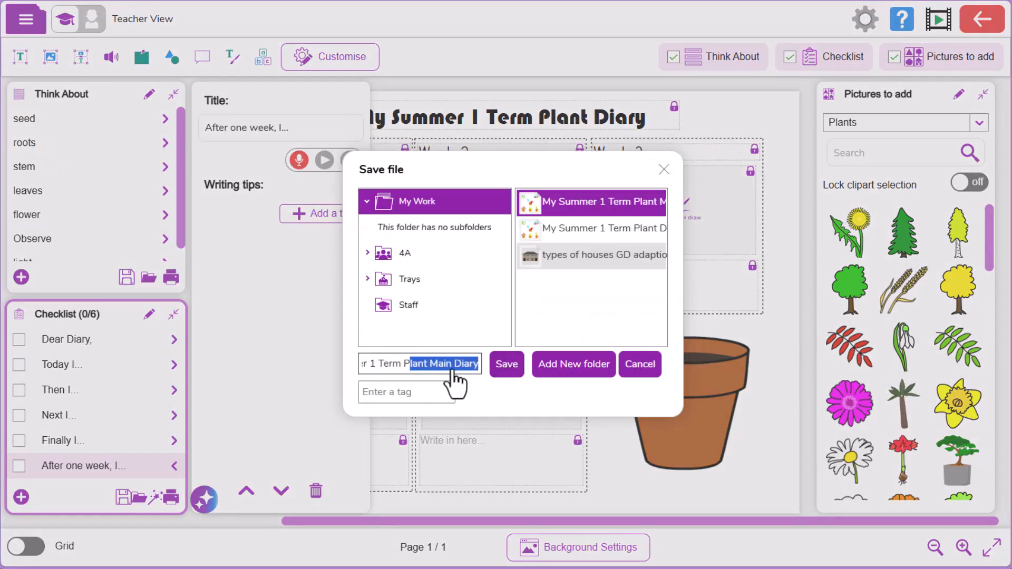
{"action": "left_click", "coordinate": [442, 369]}
{"action": "key", "text": "BackSpace"}
{"action": "key", "text": "BackSpace"}
{"action": "key", "text": "BackSpace"}
{"action": "key", "text": "BackSpace"}
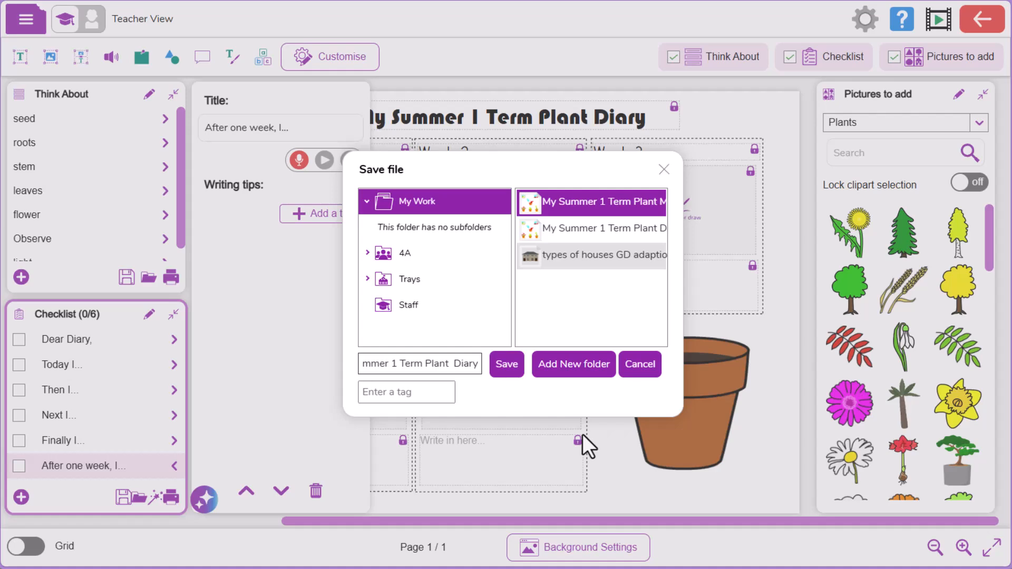
{"action": "type", "text": "Lower challenge"}
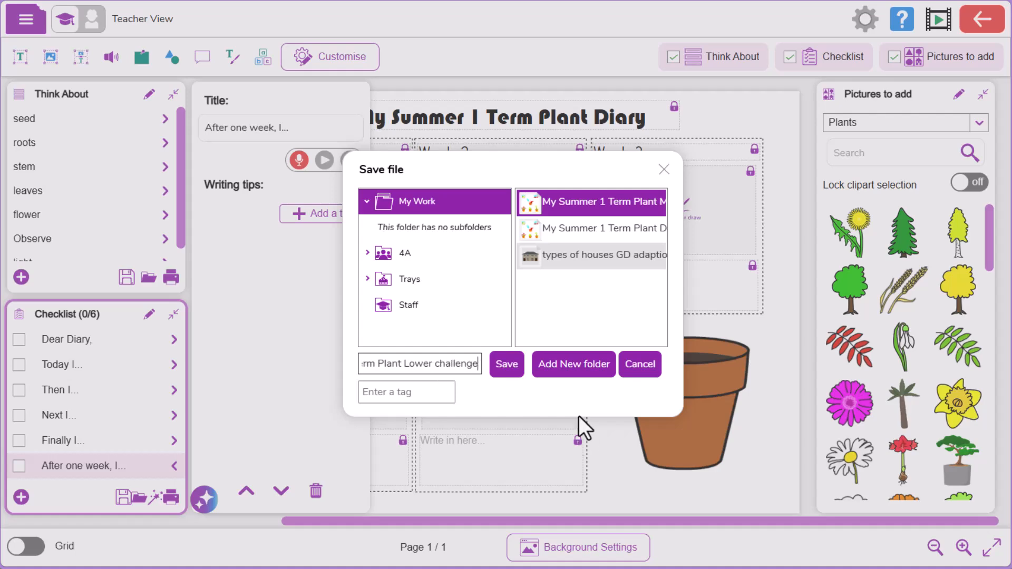
{"action": "key", "text": "Return"}
{"action": "left_click", "coordinate": [582, 255]}
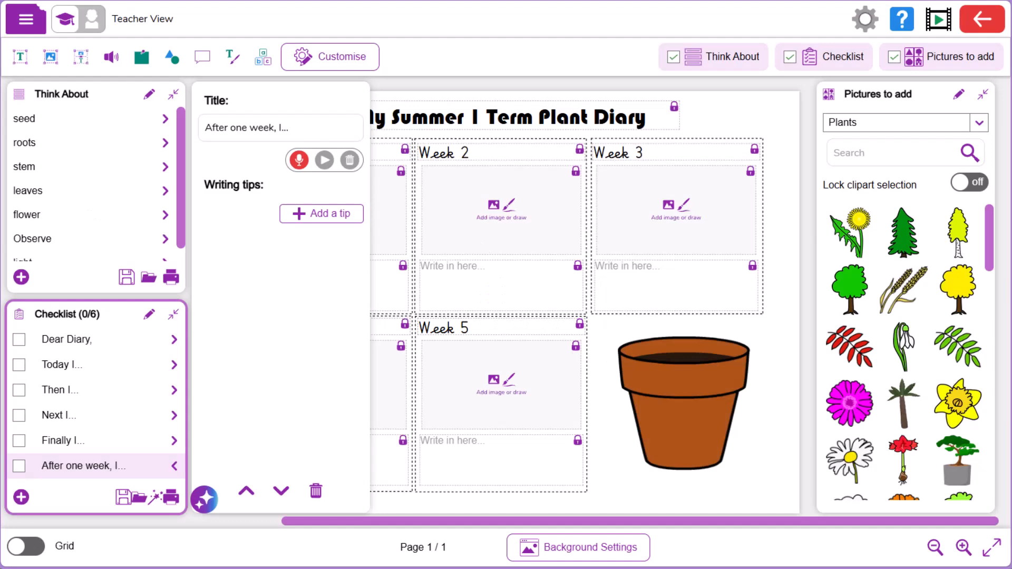
Step: Open the "My Summer 1 Term Plant Main Diary" file from My Work
{"action": "left_click", "coordinate": [24, 21]}
{"action": "left_click", "coordinate": [20, 109]}
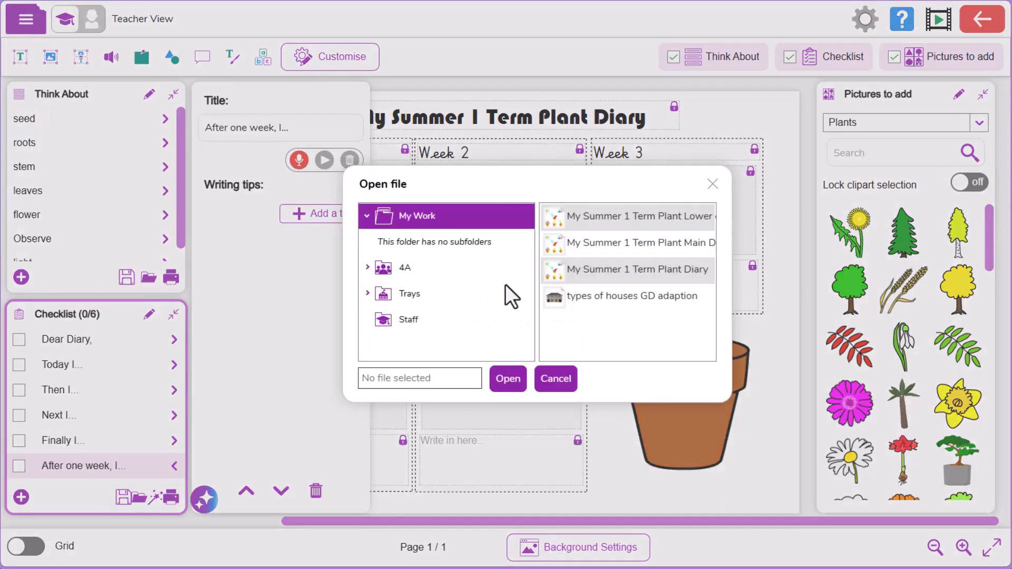
{"action": "left_click", "coordinate": [630, 252]}
{"action": "left_click", "coordinate": [498, 384]}
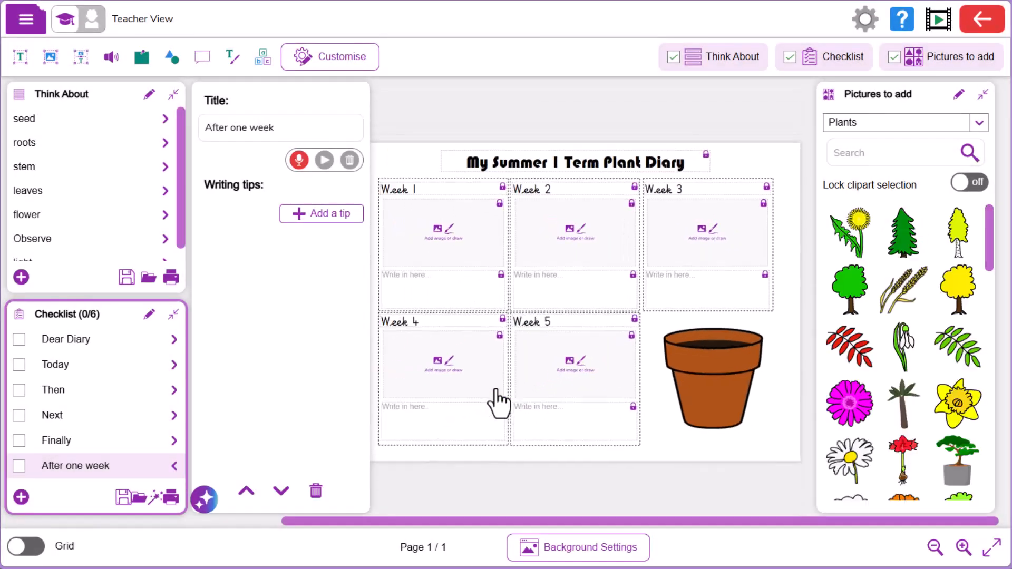
Step: Generate Spanish (Español) EAL support for Age 7/8 with Ask AI, review the adapted text and apply all changes
{"action": "left_click", "coordinate": [203, 511]}
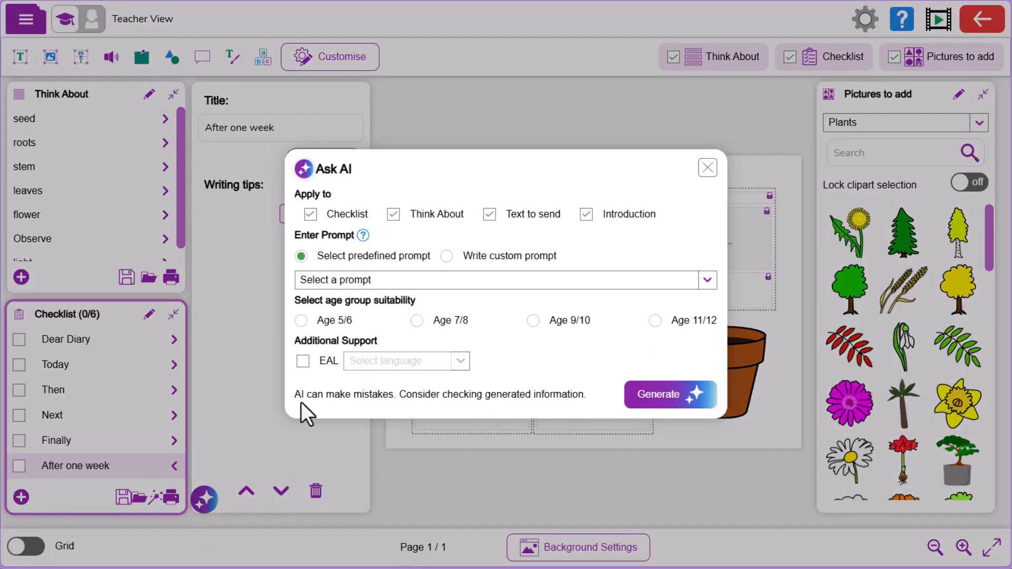
{"action": "left_click", "coordinate": [303, 361]}
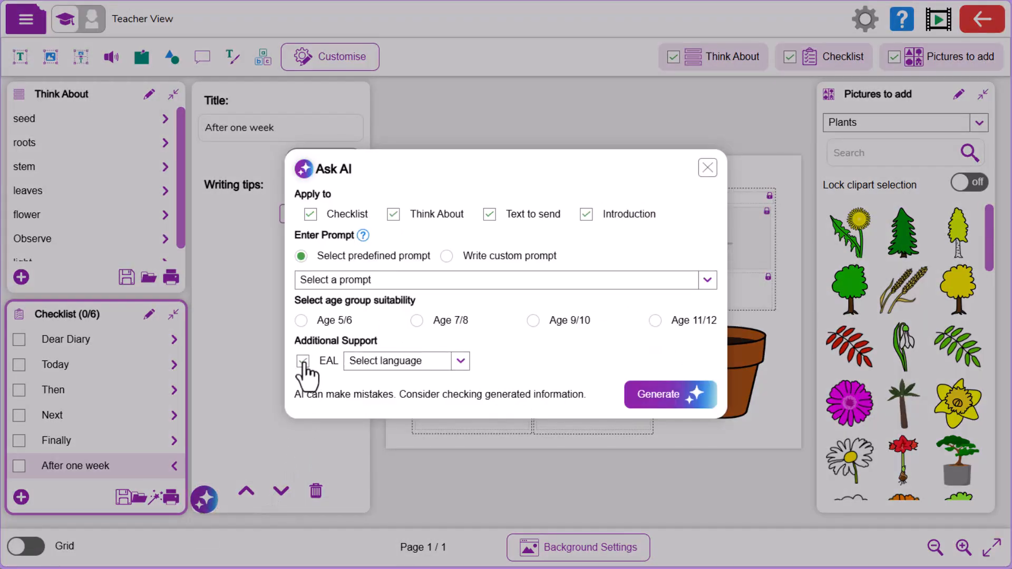
{"action": "left_click", "coordinate": [417, 320]}
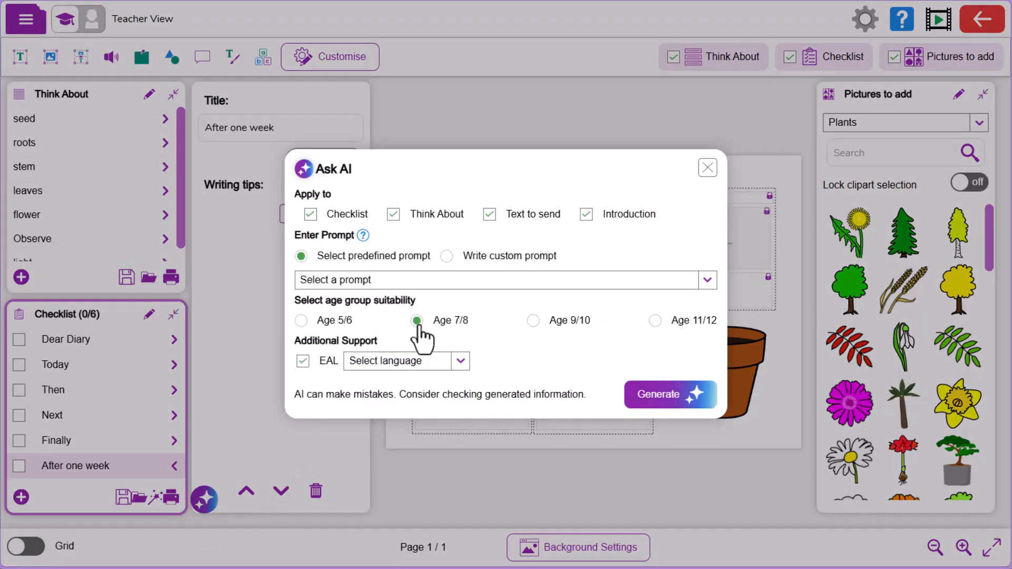
{"action": "left_click", "coordinate": [461, 362]}
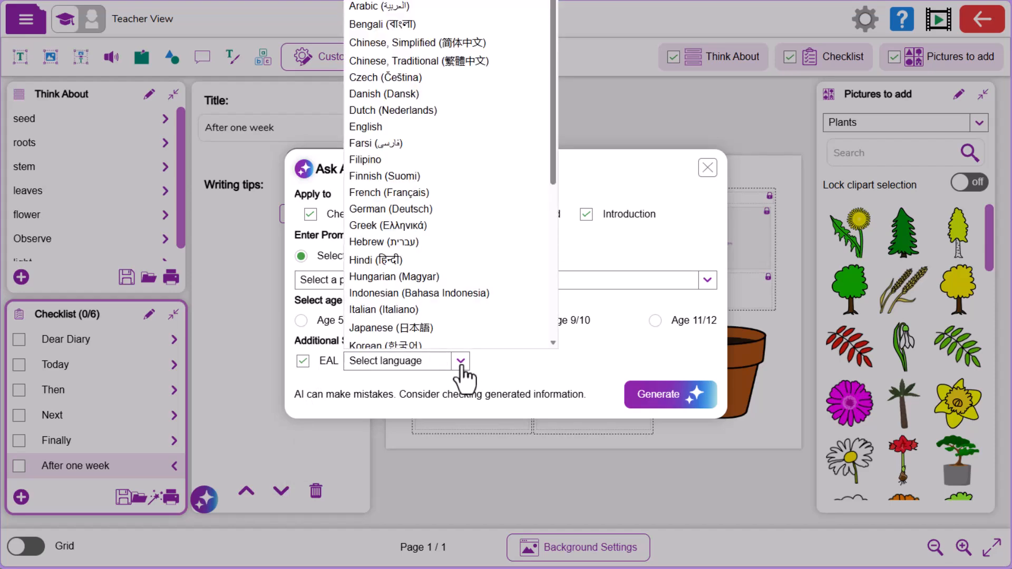
{"action": "left_click_drag", "start_coordinate": [551, 181], "coordinate": [551, 312]}
{"action": "left_click", "coordinate": [434, 248]}
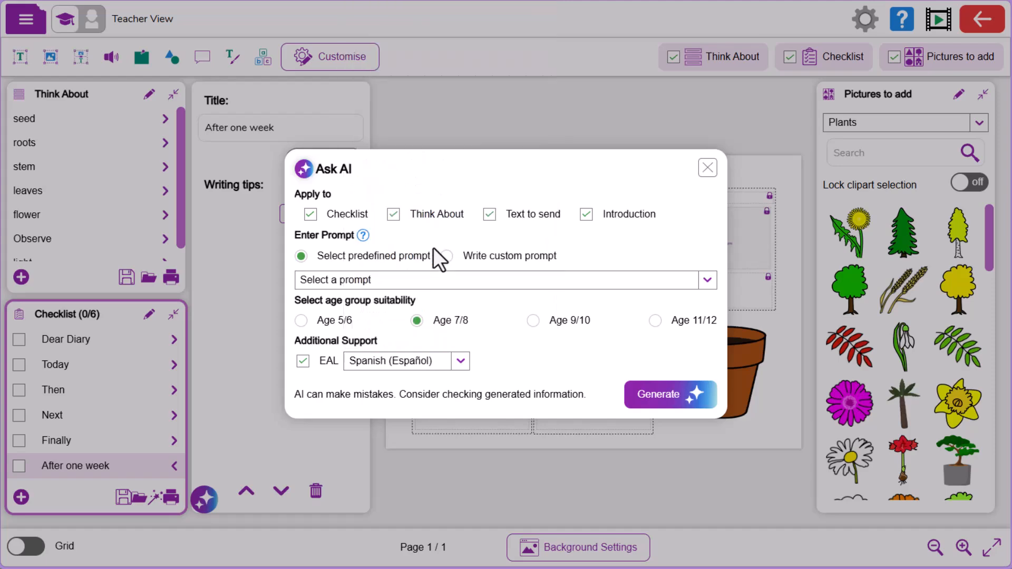
{"action": "left_click", "coordinate": [668, 395]}
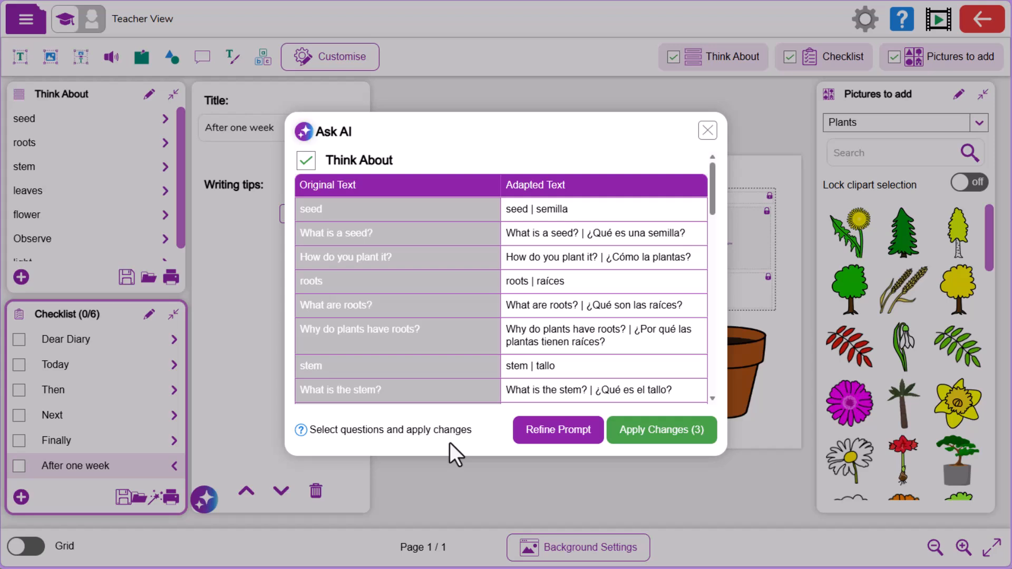
{"action": "left_click_drag", "start_coordinate": [716, 196], "coordinate": [708, 378]}
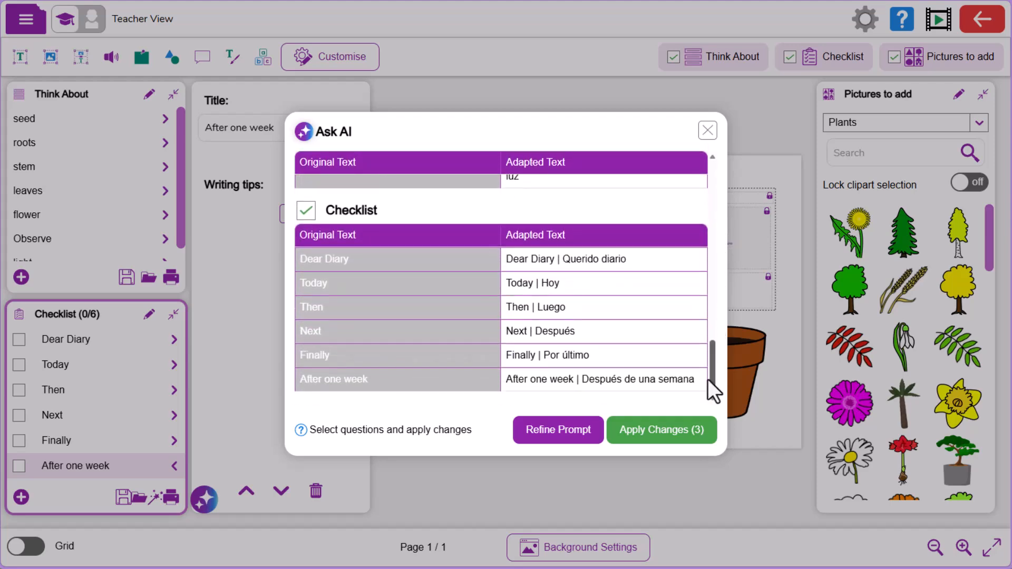
{"action": "left_click", "coordinate": [685, 433]}
Step: Generate additional Punjabi EAL support for the diary with Ask AI, review the adapted text and apply all changes
{"action": "left_click", "coordinate": [204, 500]}
{"action": "left_click", "coordinate": [303, 363]}
{"action": "left_click", "coordinate": [460, 361]}
{"action": "left_click_drag", "start_coordinate": [551, 142], "coordinate": [552, 311]}
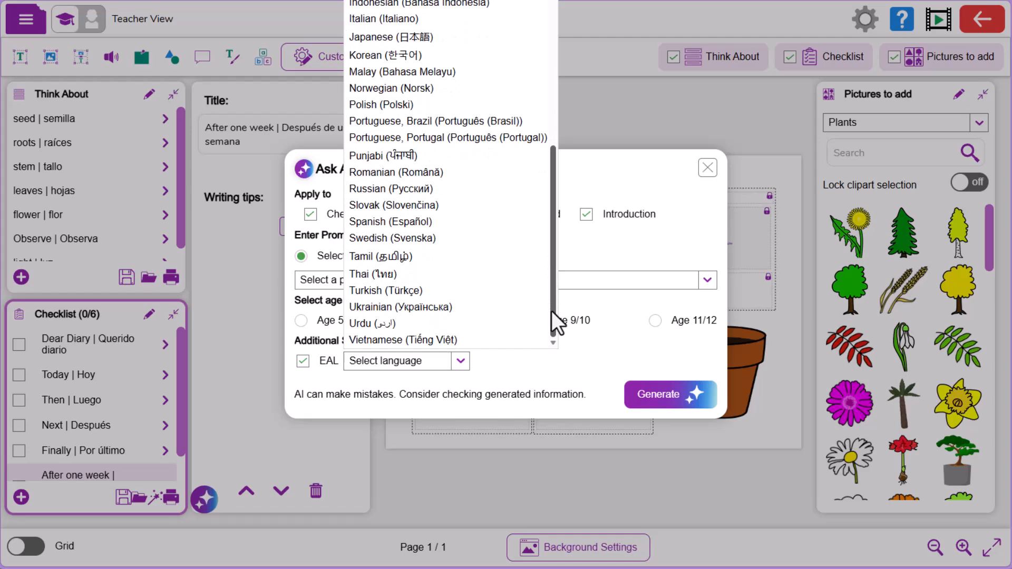
{"action": "left_click_drag", "start_coordinate": [551, 311], "coordinate": [534, 86]}
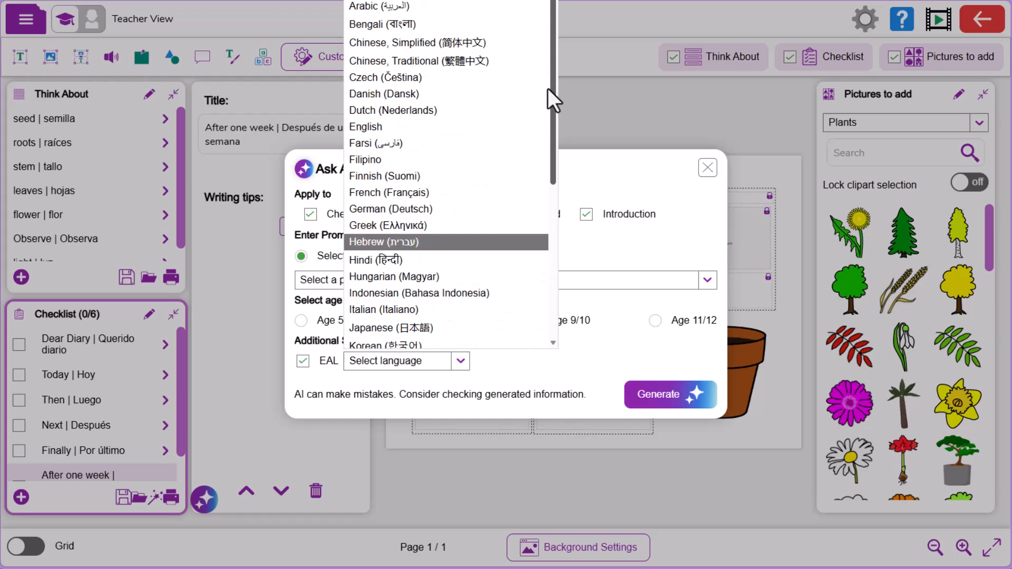
{"action": "left_click_drag", "start_coordinate": [543, 103], "coordinate": [530, 290]}
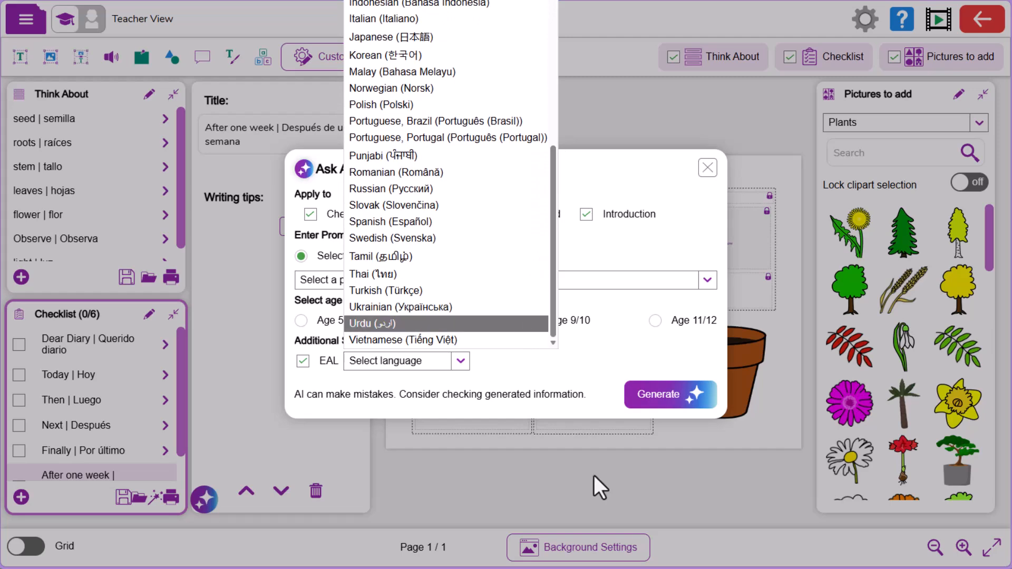
{"action": "left_click", "coordinate": [407, 156]}
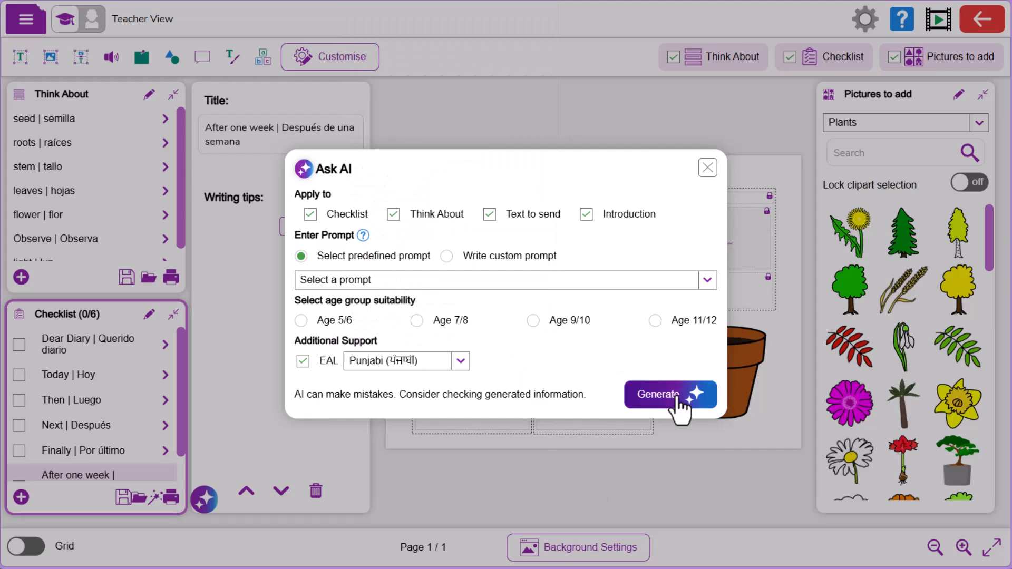
{"action": "left_click", "coordinate": [659, 394]}
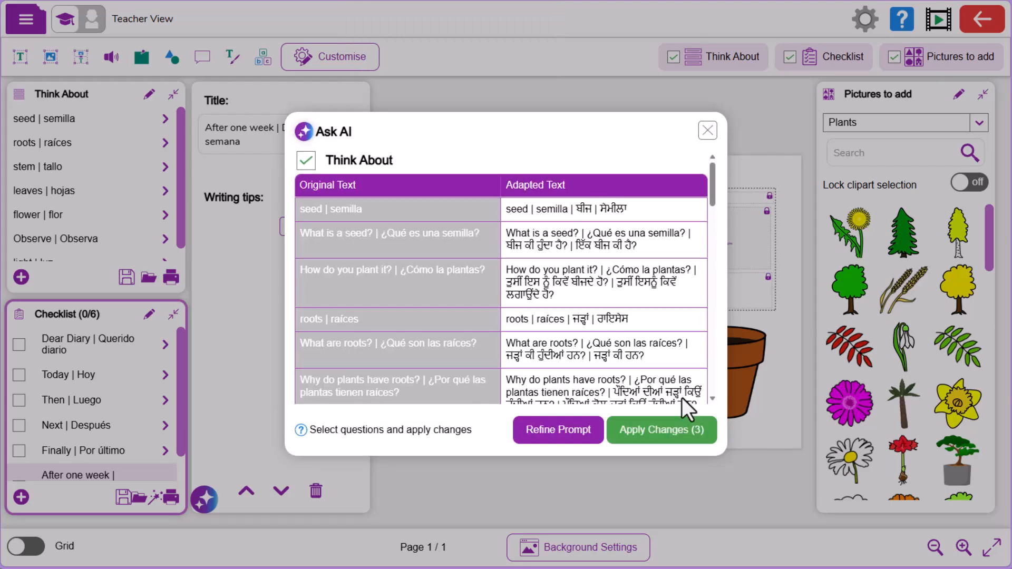
{"action": "left_click_drag", "start_coordinate": [710, 198], "coordinate": [722, 331]}
{"action": "left_click", "coordinate": [669, 432]}
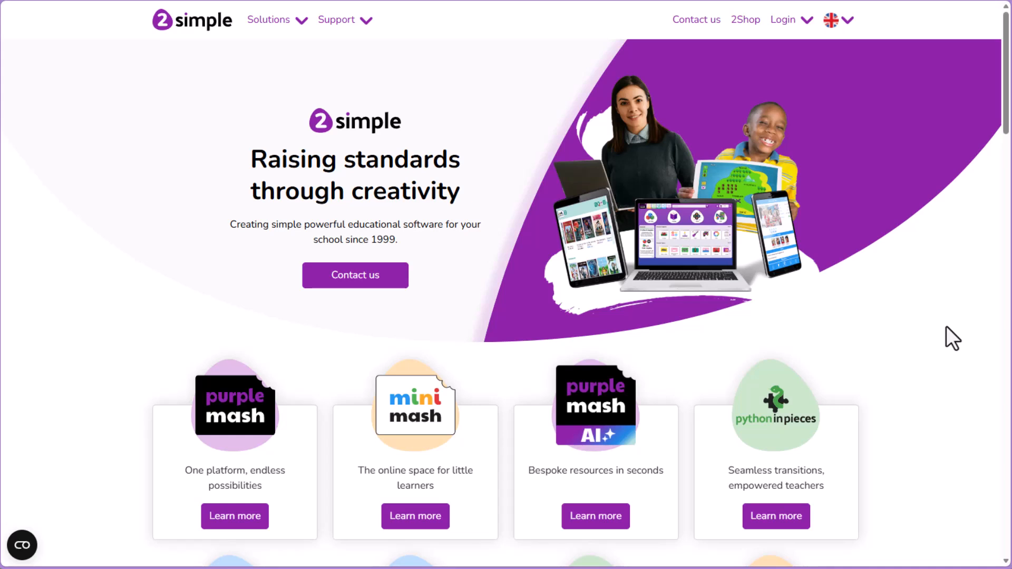
Step: Open the Purple Mash AI product page on the 2Simple website and look through its information
{"action": "left_click", "coordinate": [596, 519]}
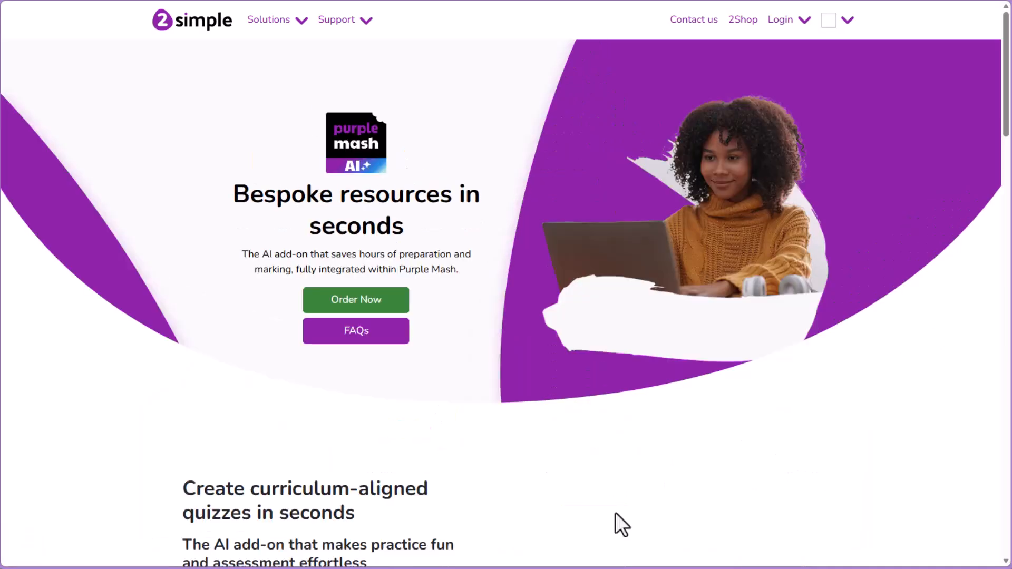
{"action": "scroll", "coordinate": [1007, 113], "scroll_direction": "down", "scroll_amount": 2}
{"action": "left_click_drag", "start_coordinate": [1007, 122], "coordinate": [1007, 551]}
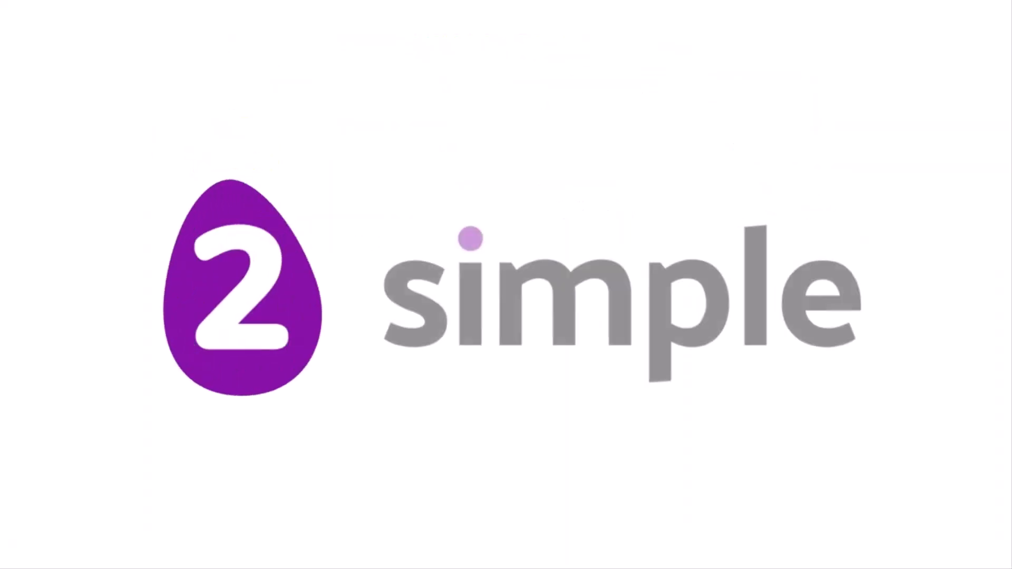